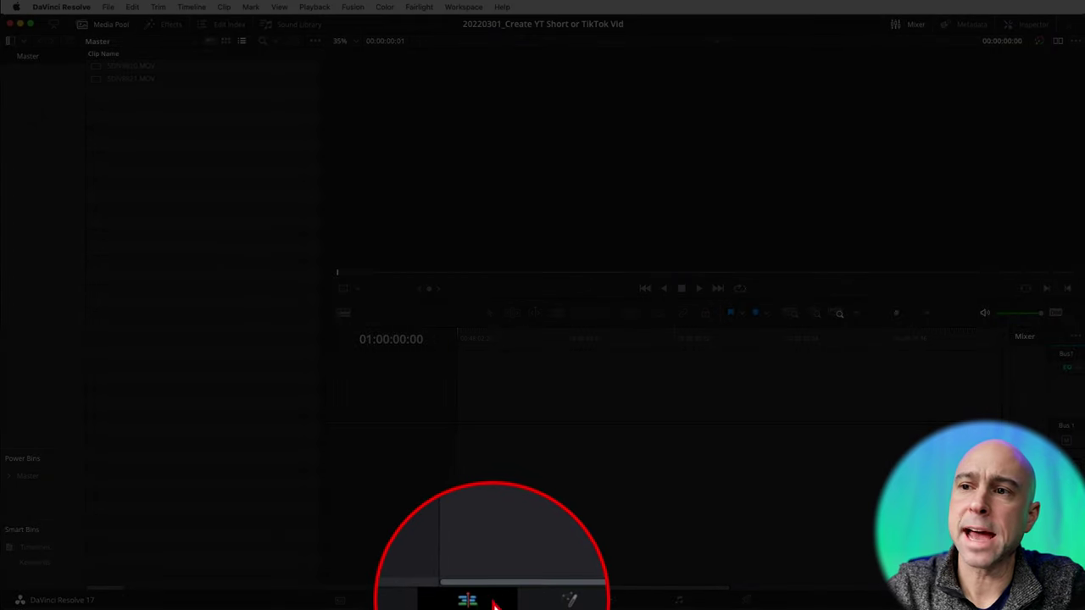
# - From the Media Pool, start a new timeline and enter the name 'YT SHort'
pyautogui.click(491, 600)
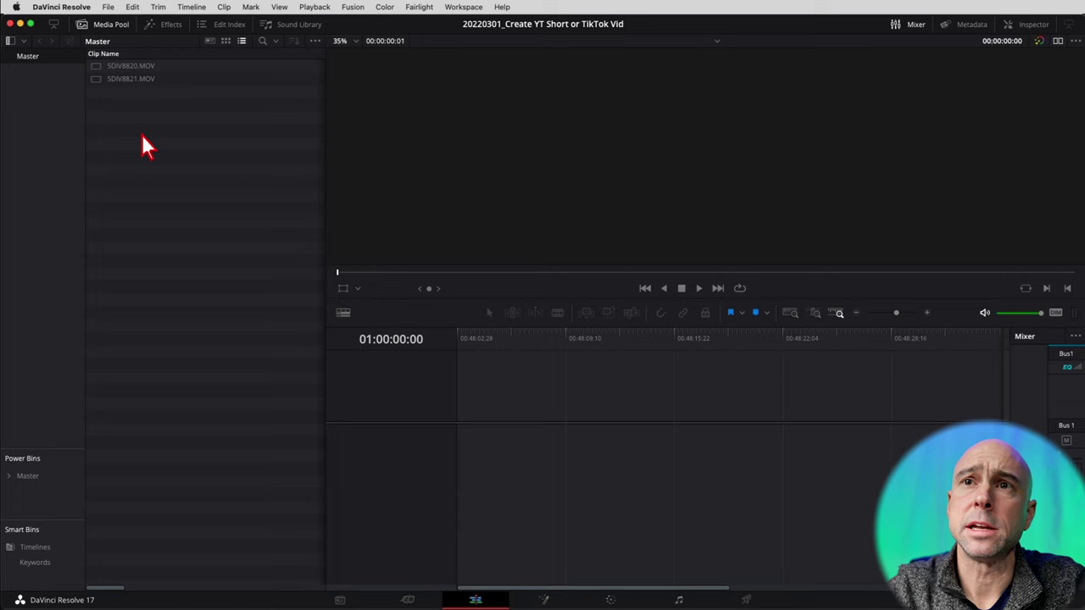
pyautogui.click(108, 25)
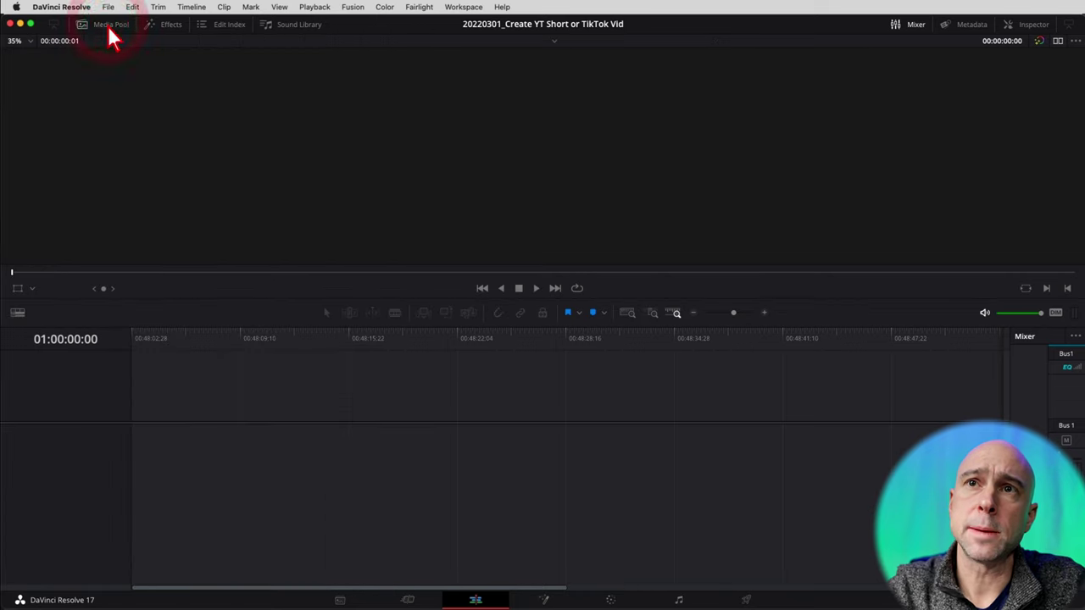
pyautogui.click(107, 25)
pyautogui.rightClick(146, 161)
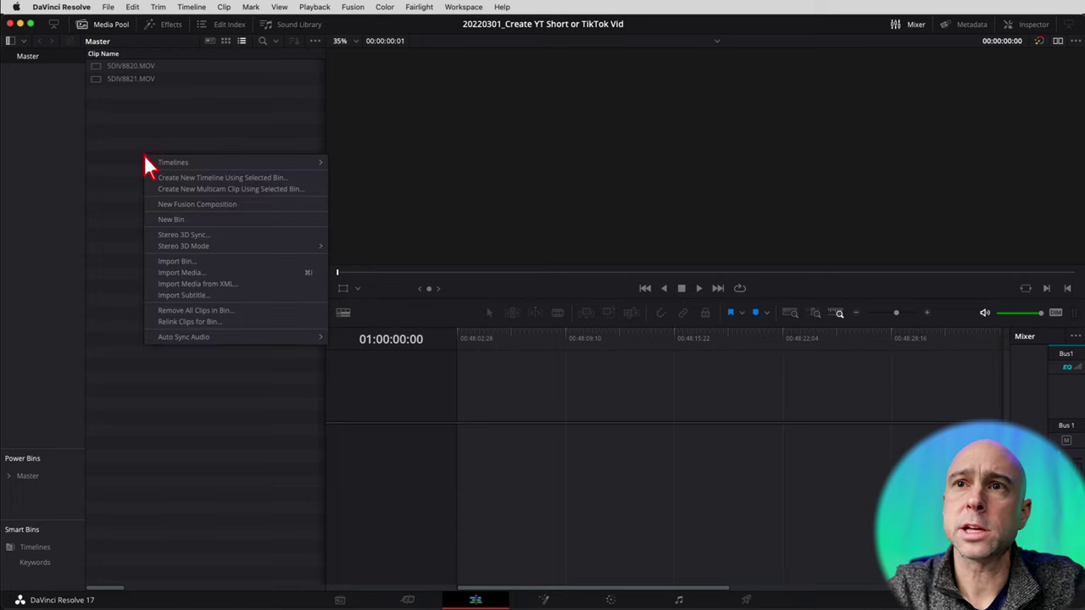
pyautogui.moveTo(185, 165)
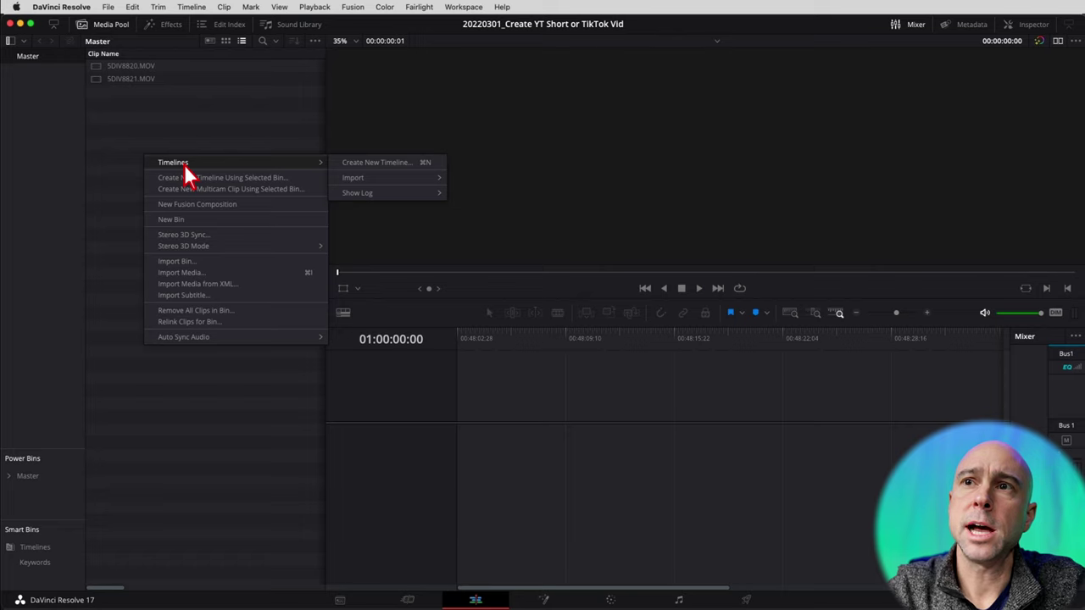
pyautogui.click(373, 167)
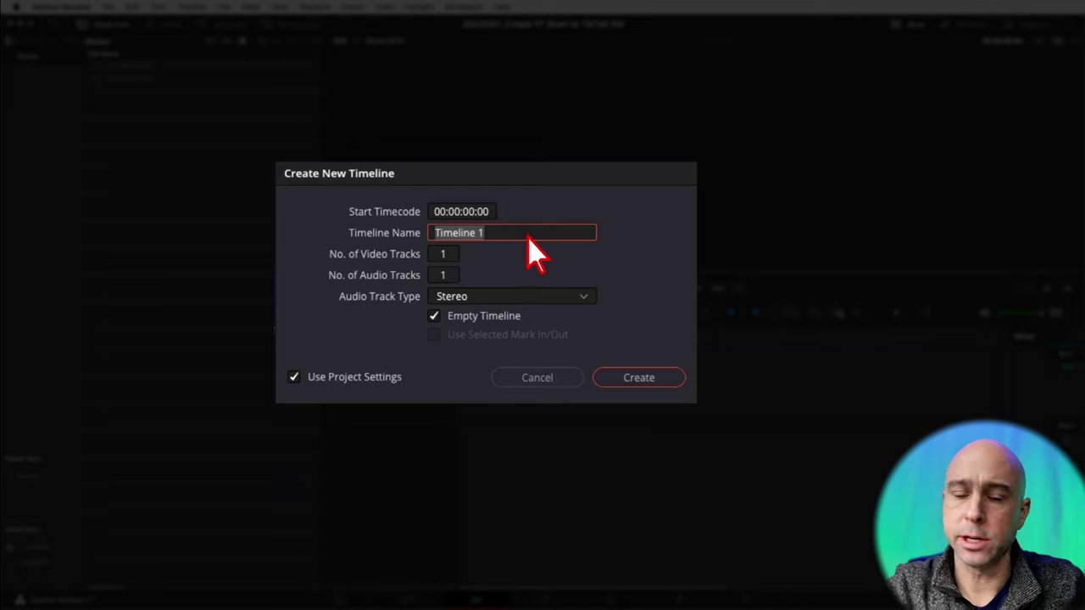
pyautogui.write('YT SHort')
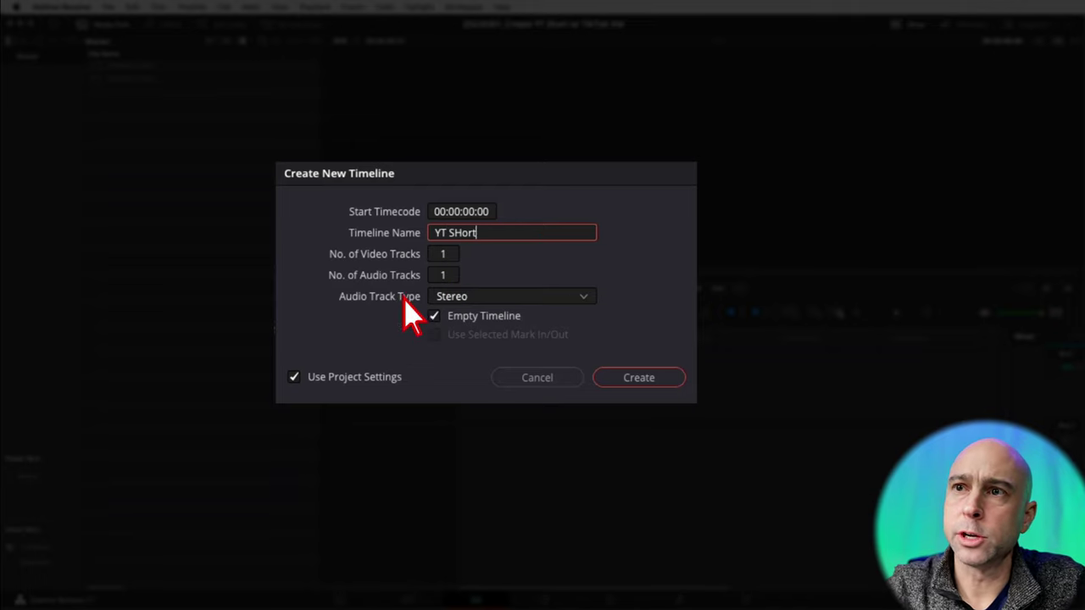
# - Turn off Use Project Settings and set the timeline resolution to 1080 x 1920
pyautogui.click(293, 377)
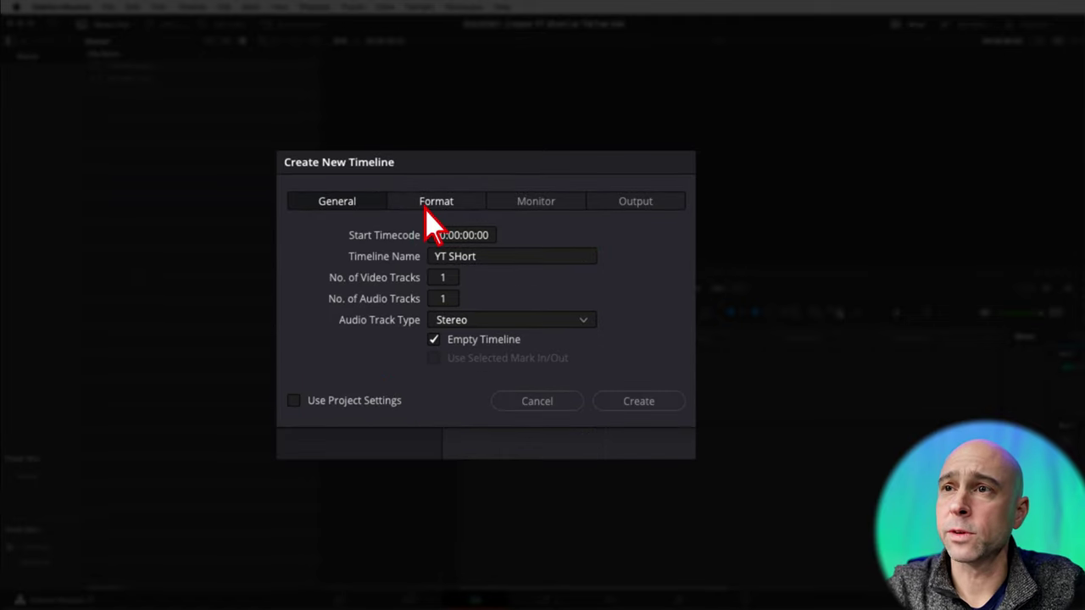
pyautogui.click(428, 208)
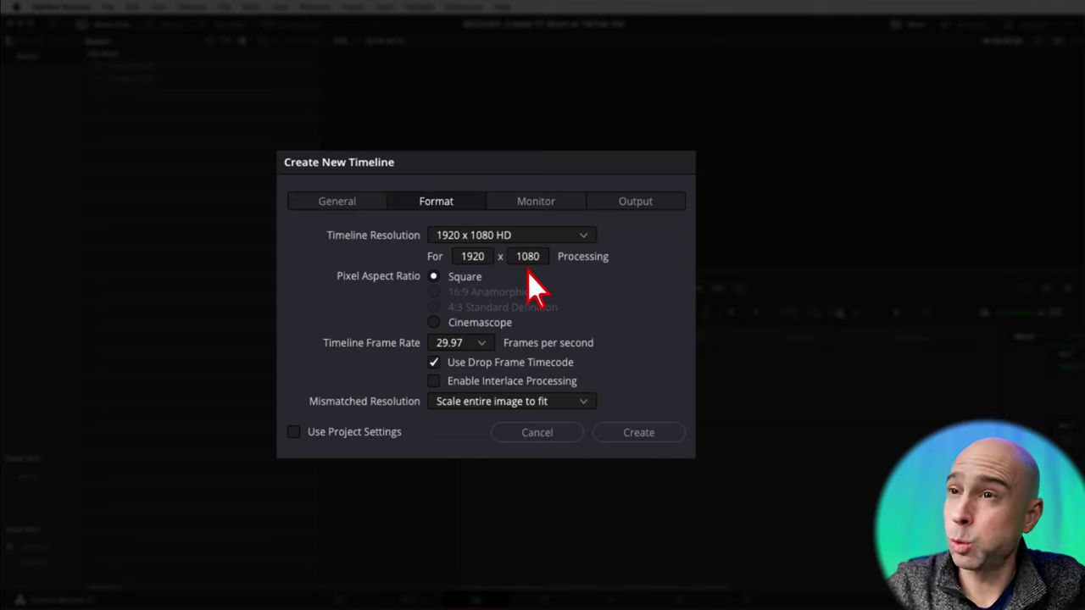
pyautogui.click(483, 260)
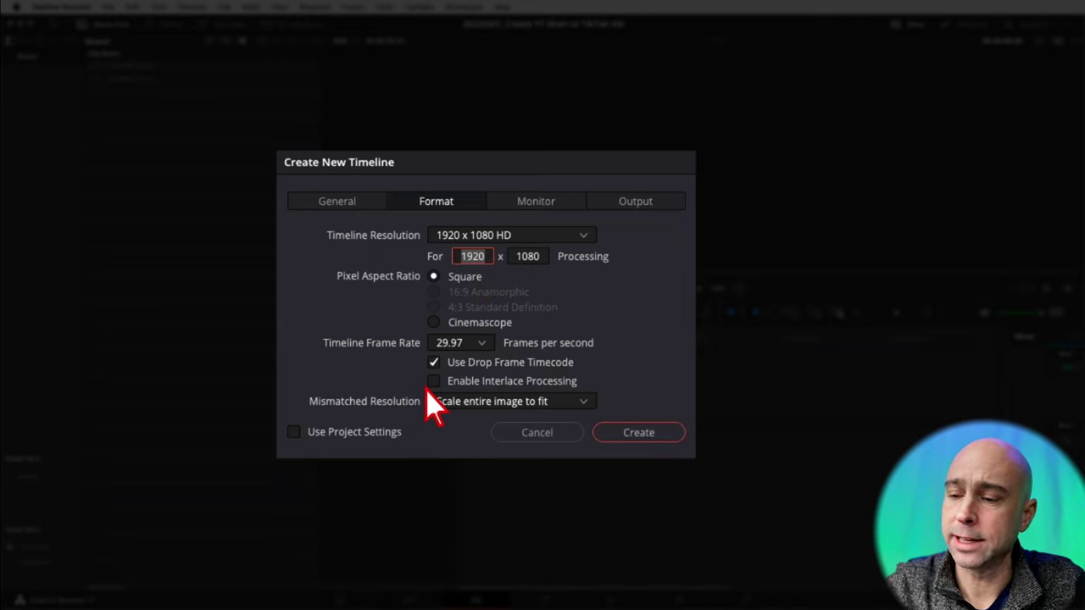
pyautogui.write('1080')
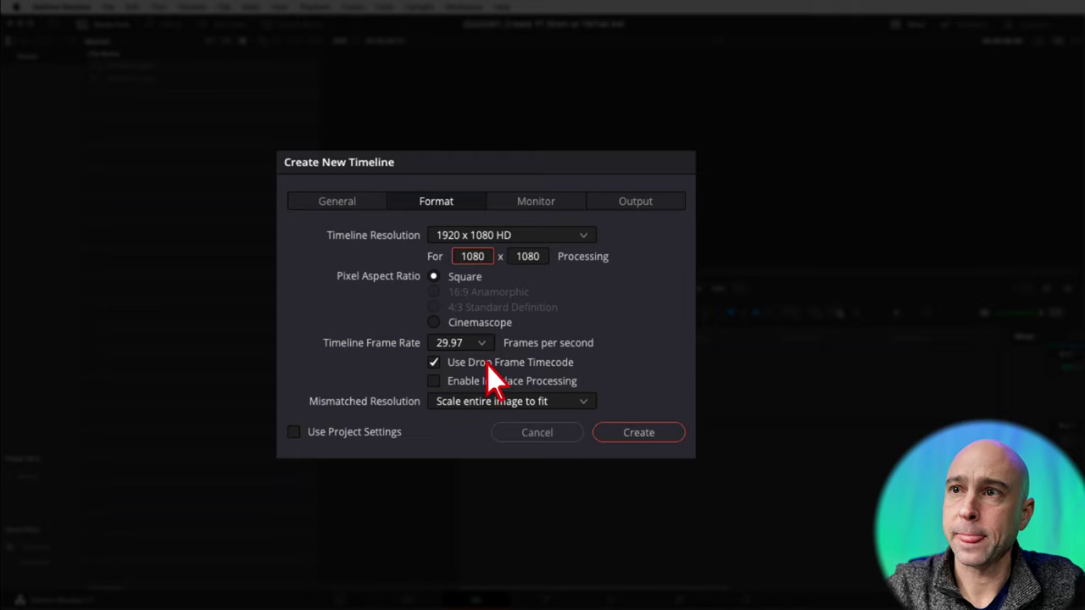
pyautogui.click(530, 257)
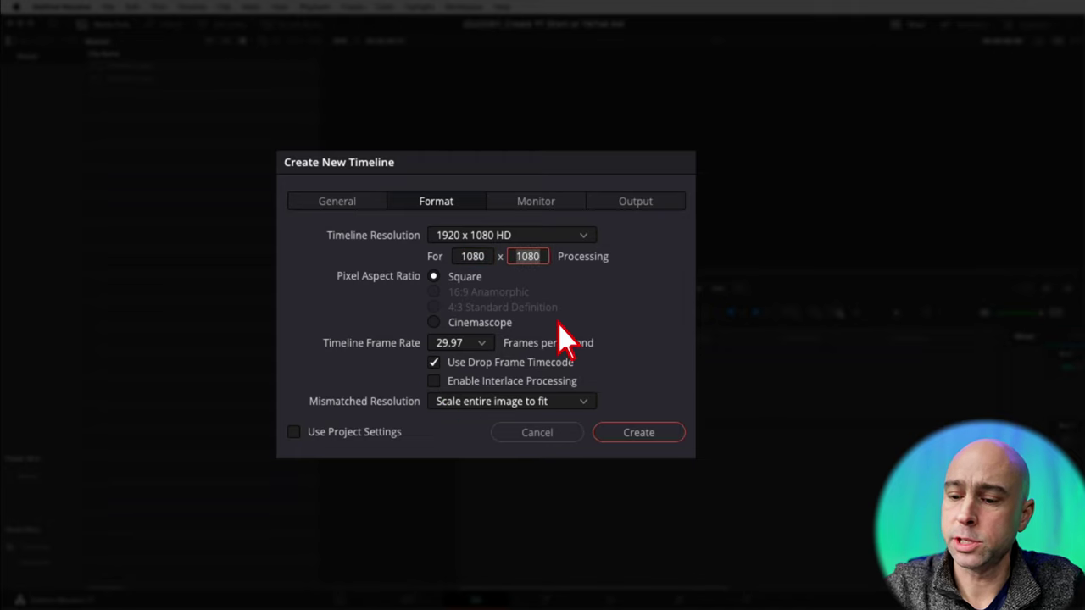
pyautogui.write('1920')
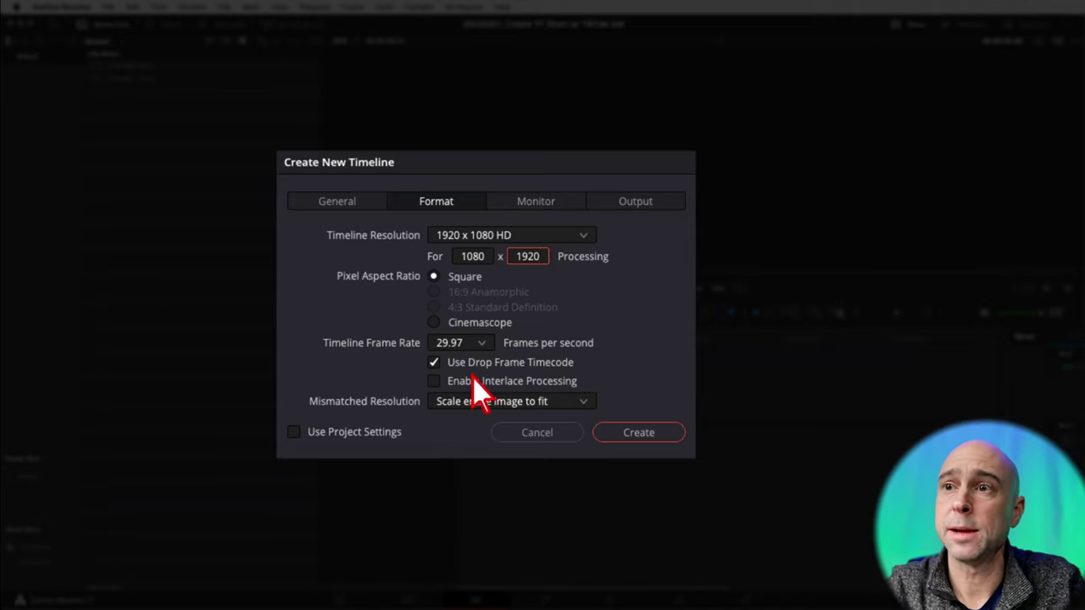
pyautogui.click(566, 203)
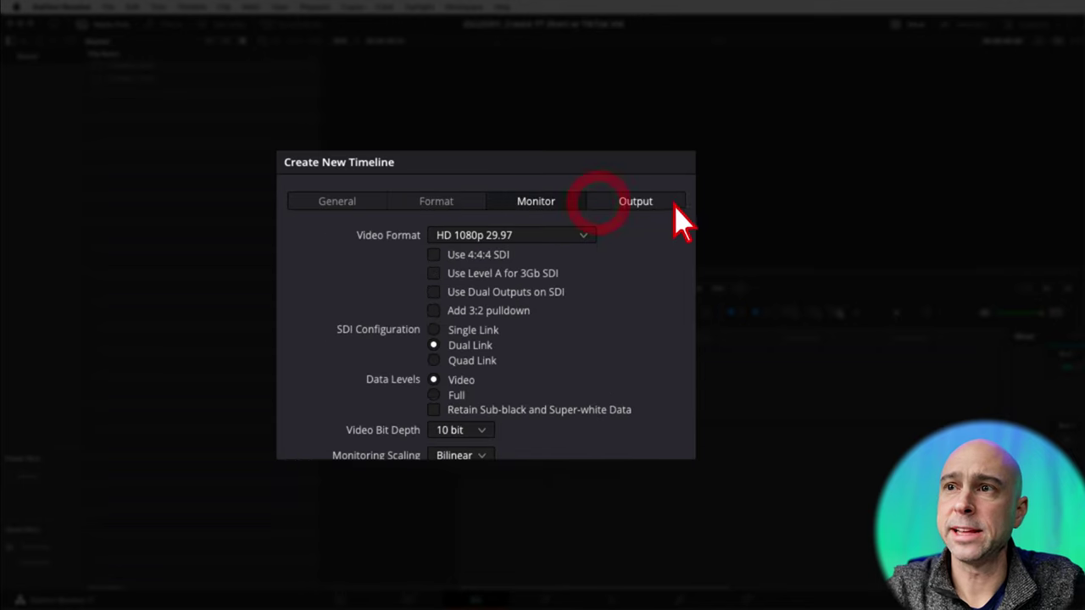
pyautogui.click(634, 205)
pyautogui.click(458, 205)
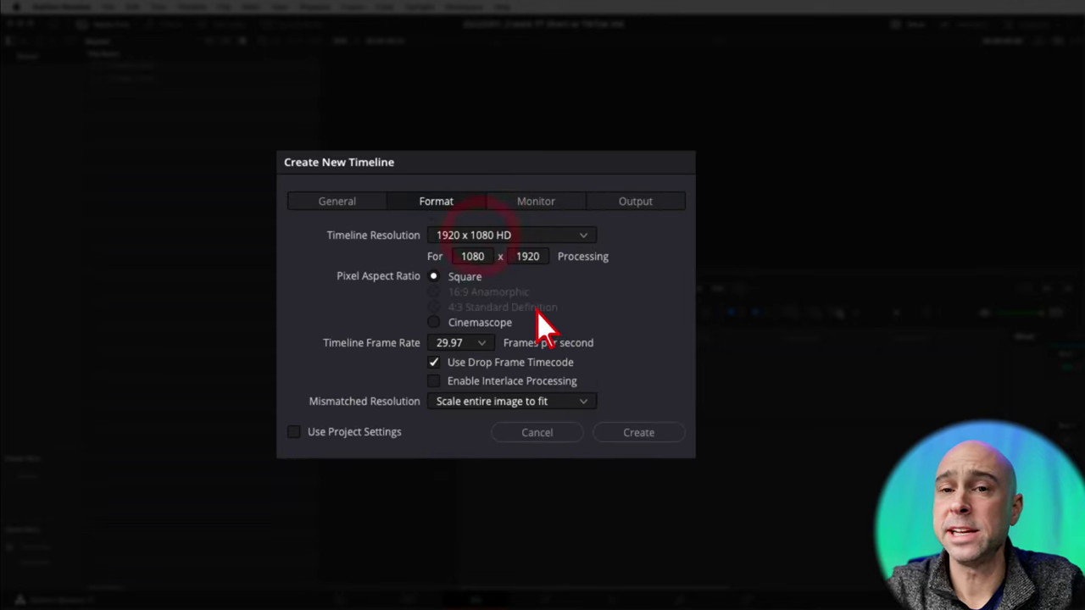
# - Create the YT SHort timeline and place SDIV8820.MOV and SDIV8821.MOV back to back
pyautogui.click(627, 436)
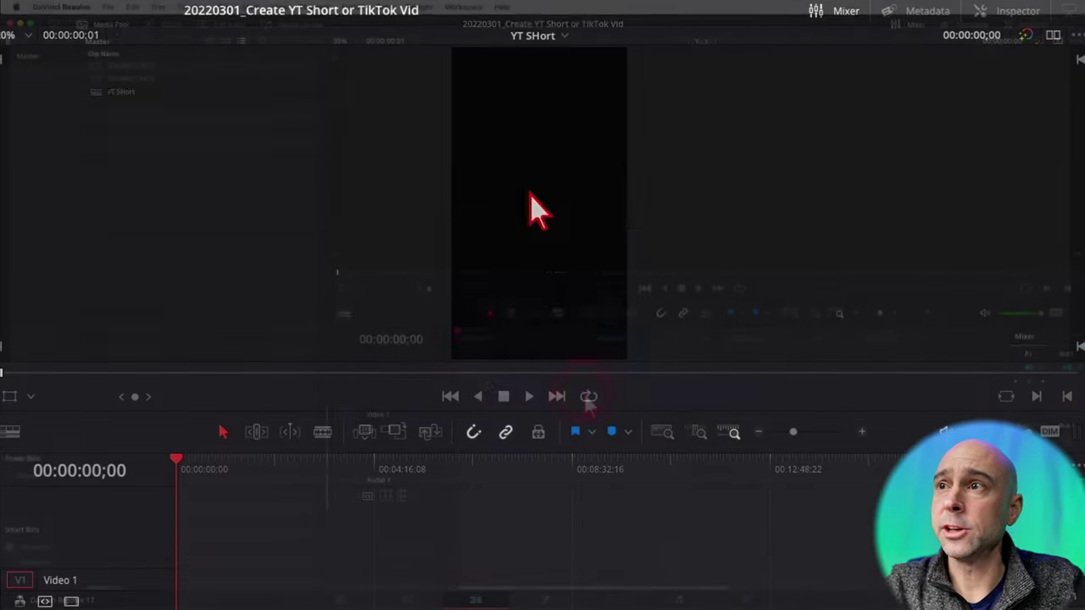
pyautogui.click(571, 239)
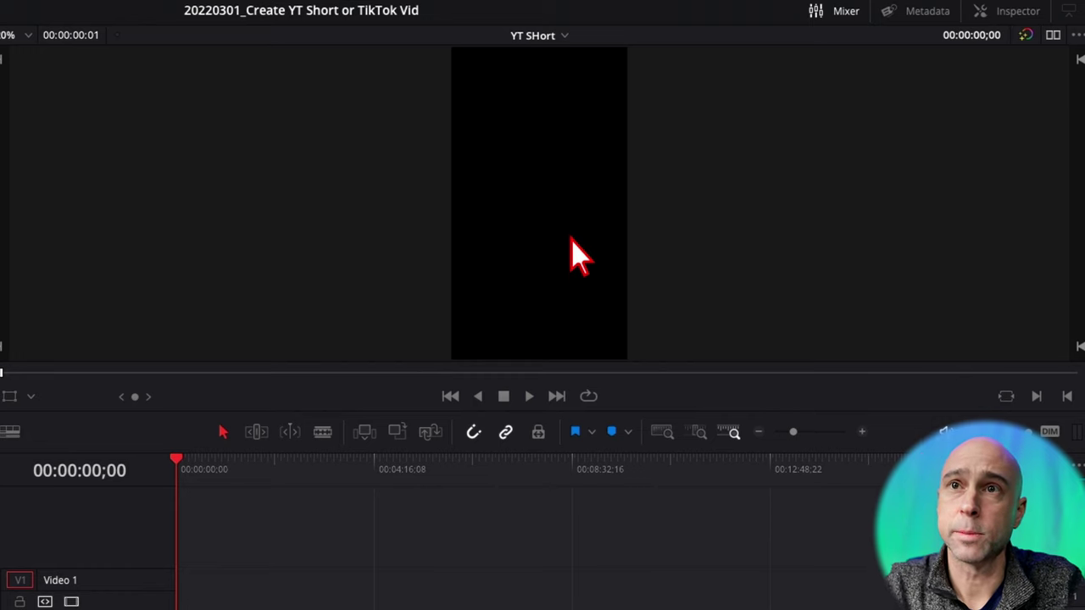
pyautogui.moveTo(94, 66); pyautogui.dragTo(464, 471)
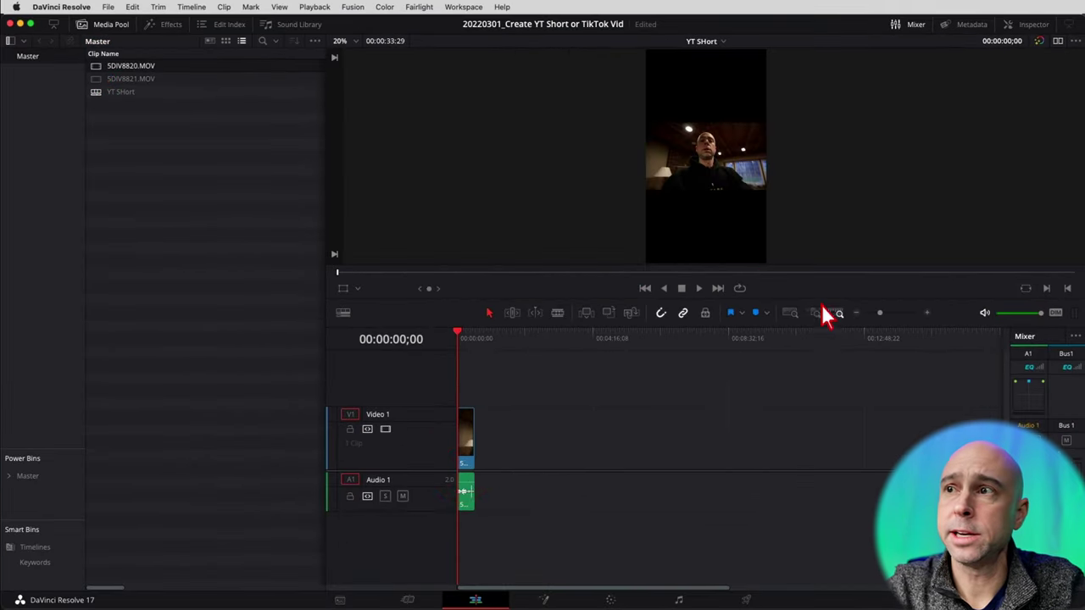
pyautogui.click(925, 313)
pyautogui.click(925, 312)
pyautogui.click(104, 78)
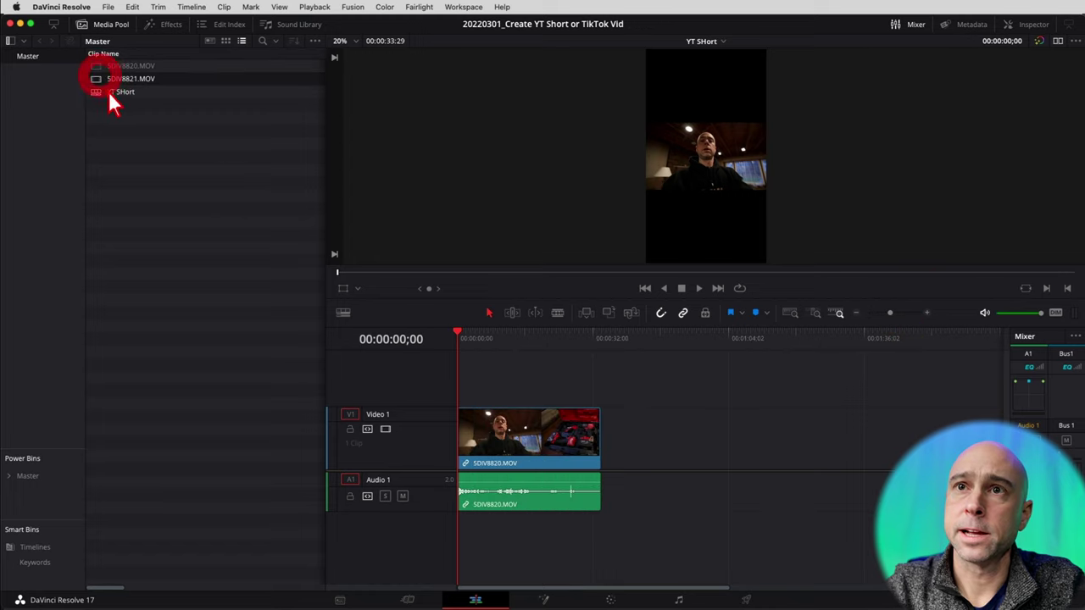
pyautogui.moveTo(97, 84); pyautogui.dragTo(603, 465)
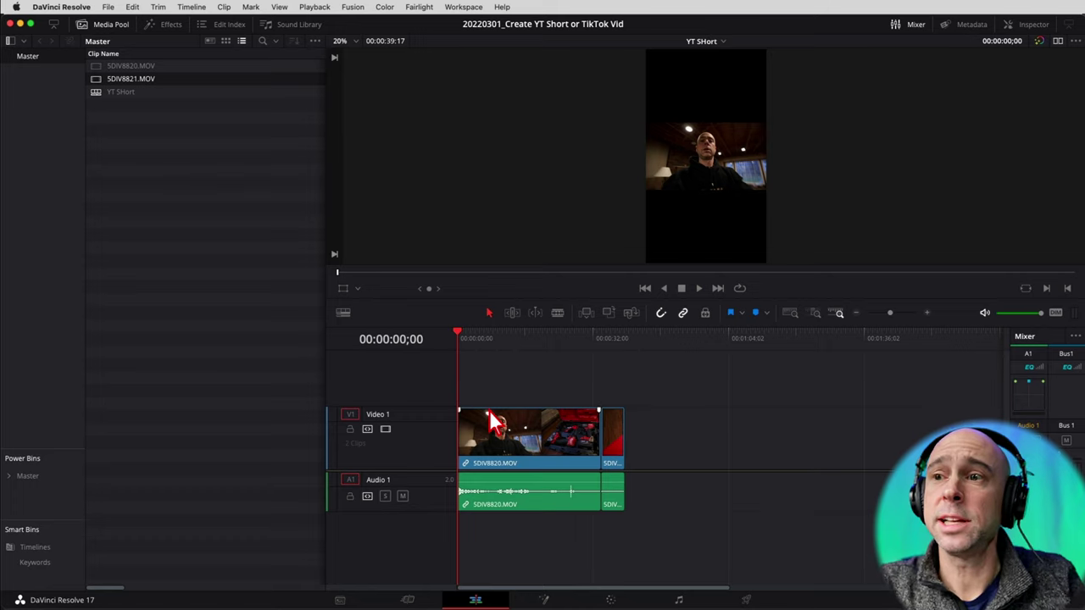
# - Play back the timeline in an enlarged viewer to check the portrait framing
pyautogui.press('space')
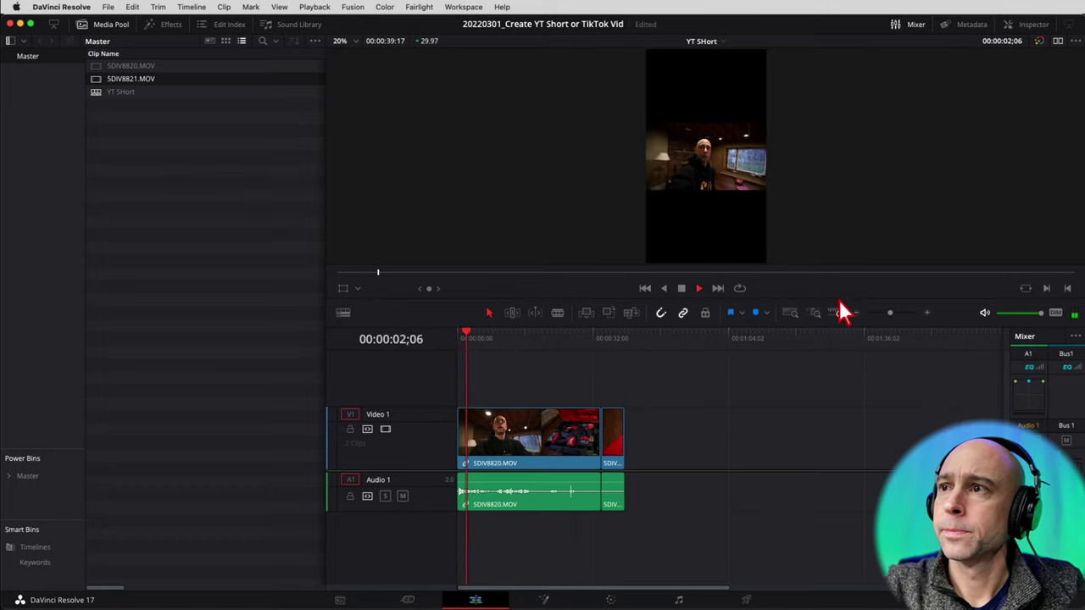
pyautogui.moveTo(839, 301); pyautogui.dragTo(844, 439)
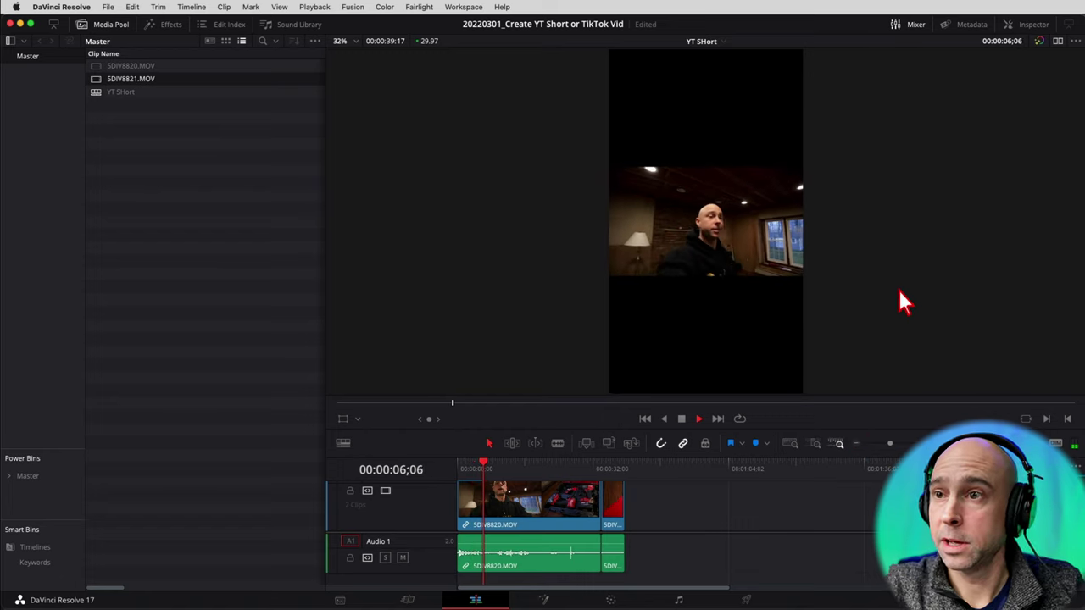
pyautogui.press('space')
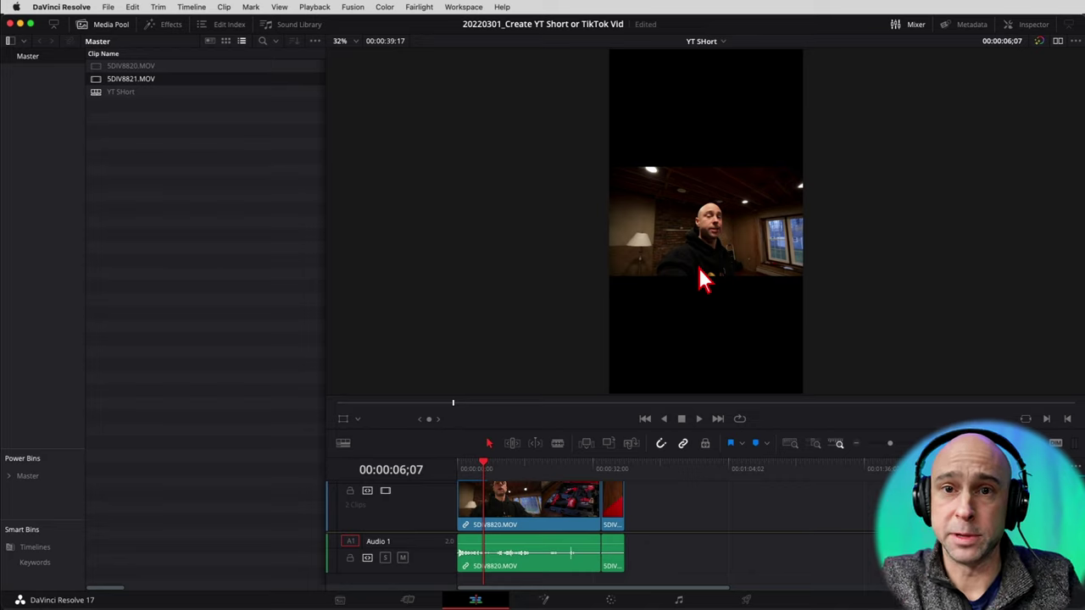
# - In the Inspector, try a Transform Zoom near 3.28, play it, then reset zoom to 1.000
pyautogui.click(1035, 26)
pyautogui.moveTo(955, 110)
pyautogui.mouseDown()
pyautogui.moveTo(1084, 127)
pyautogui.moveTo(954, 108)
pyautogui.mouseUp()
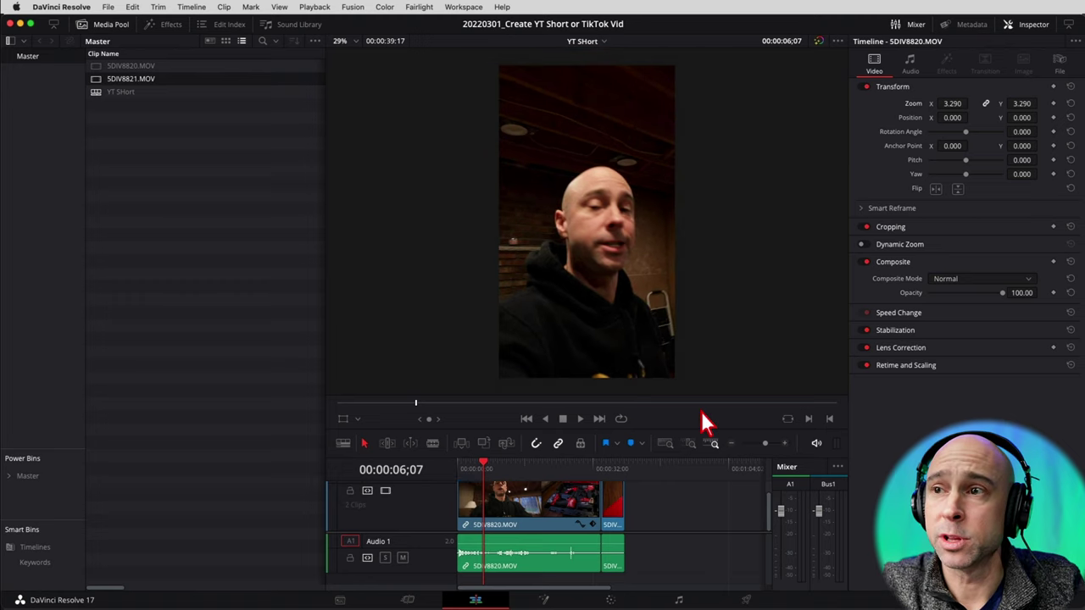
pyautogui.press('space')
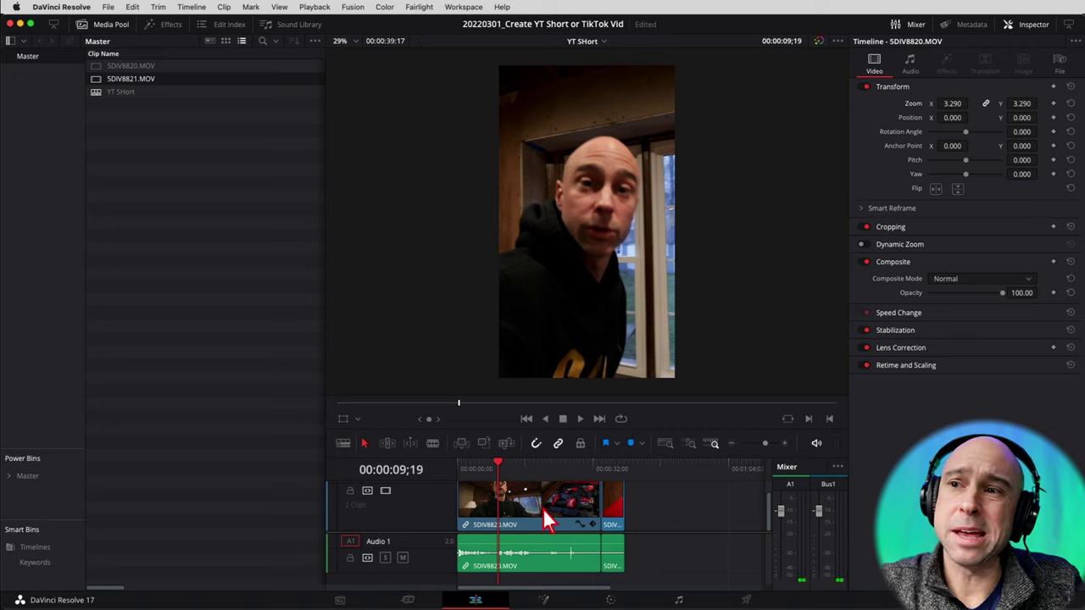
pyautogui.click(1071, 86)
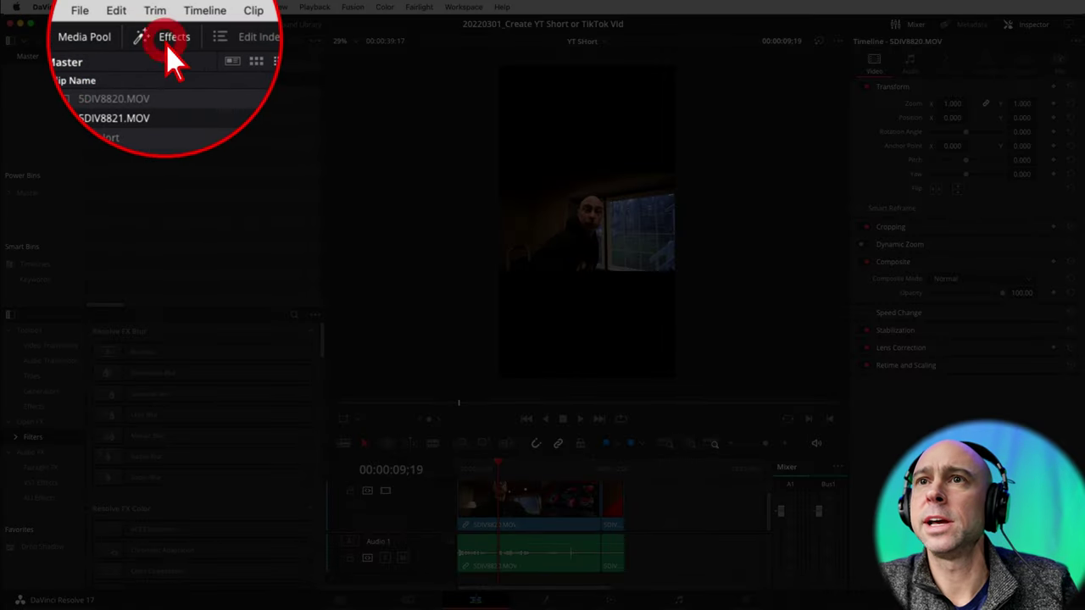
# - Apply the Resolve FX Blanking Fill filter to the first clip
pyautogui.click(163, 25)
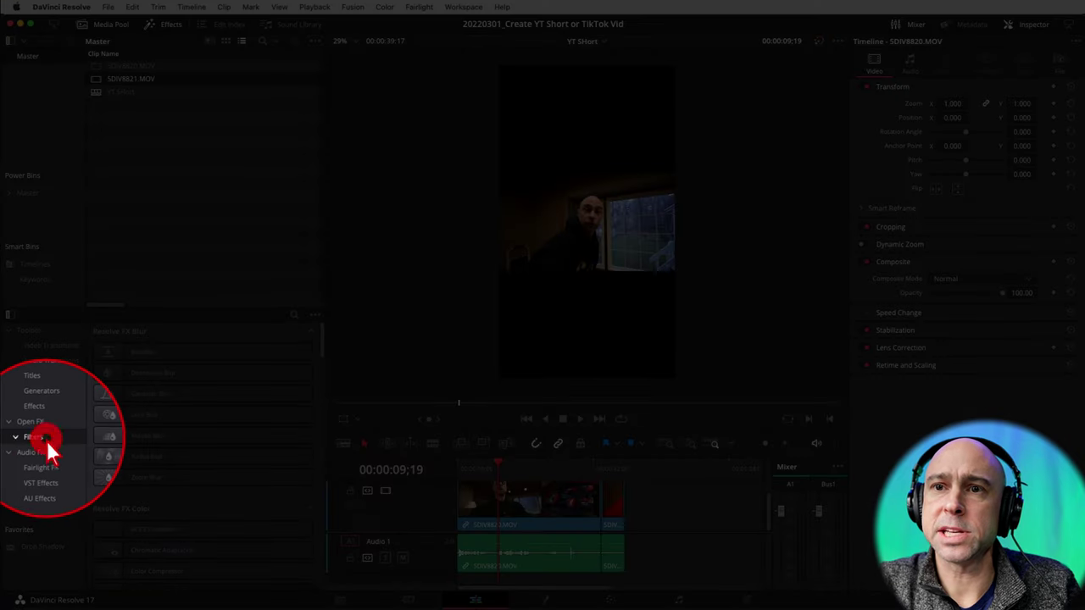
pyautogui.click(45, 441)
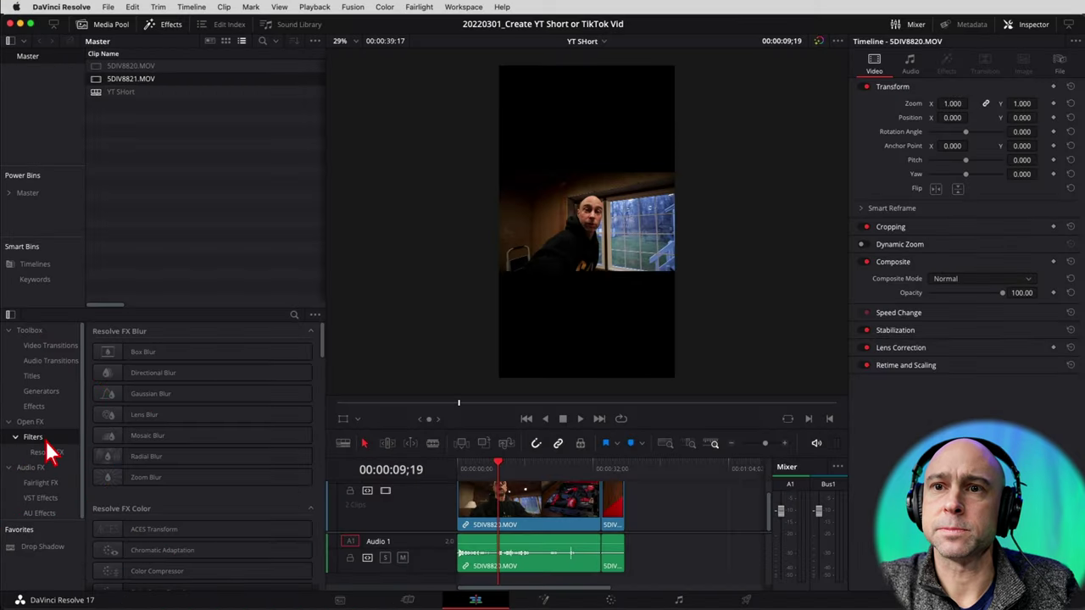
pyautogui.scroll(-20, 177, 428)
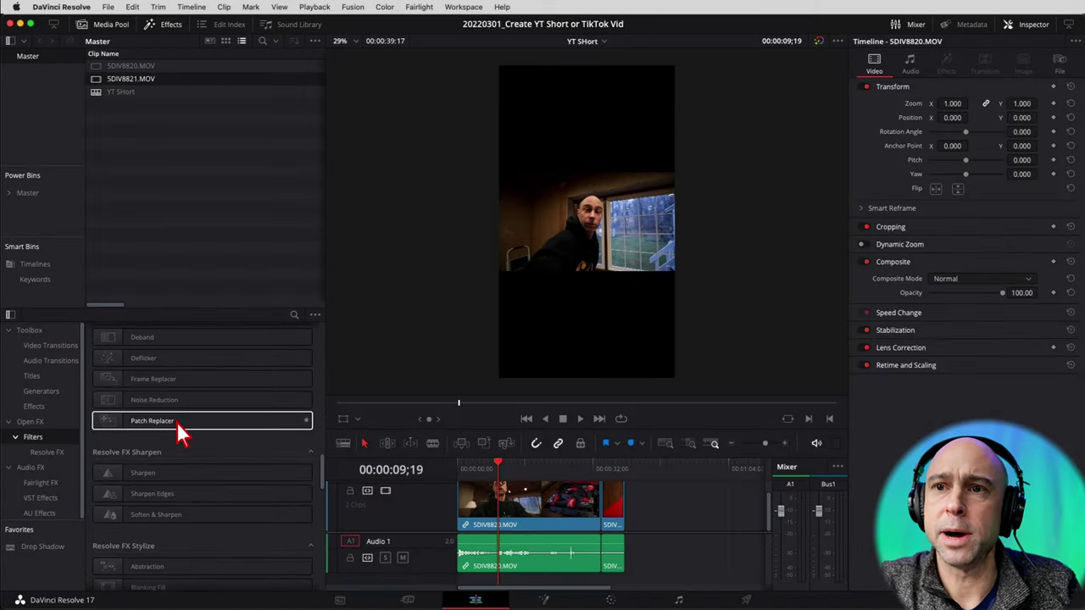
pyautogui.scroll(-5, 176, 422)
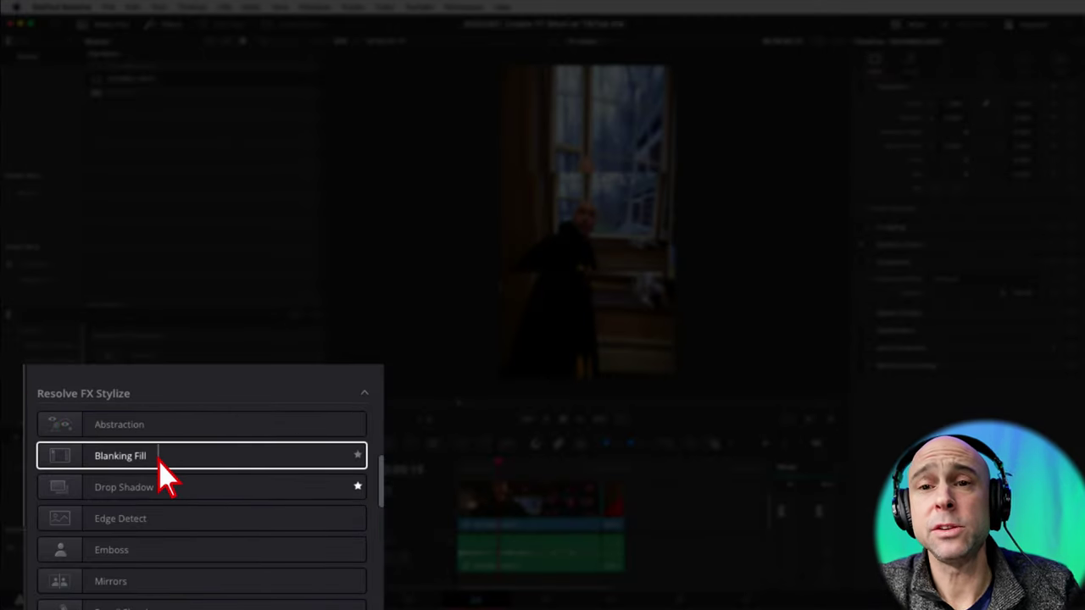
pyautogui.moveTo(161, 468); pyautogui.dragTo(535, 509)
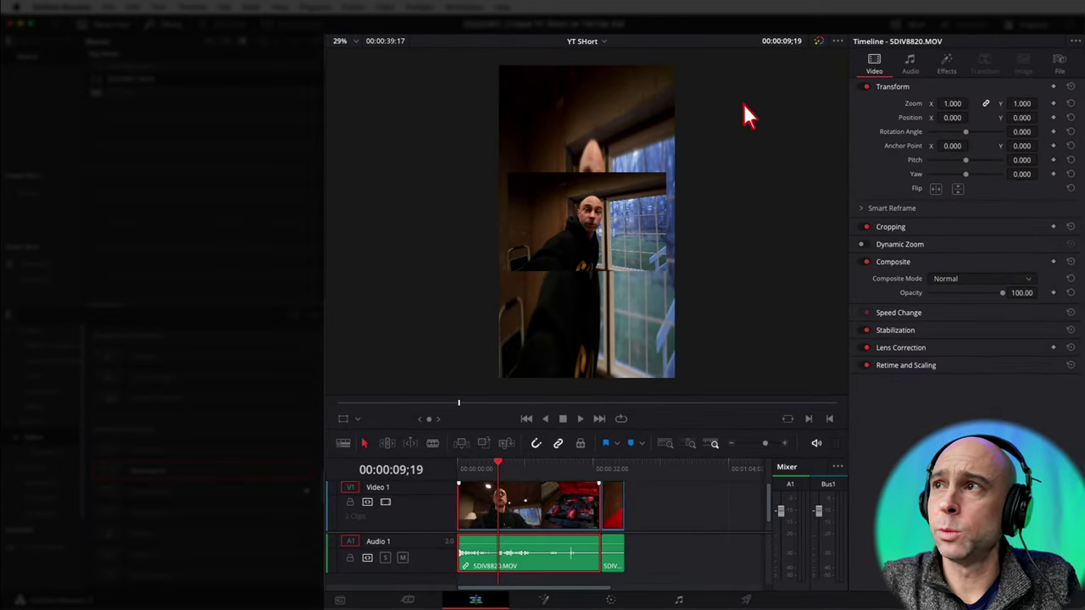
# - Set Blanking Fill Zoom Mode to Zoom To Timeline and Crop Left/Right to 0.000
pyautogui.click(946, 62)
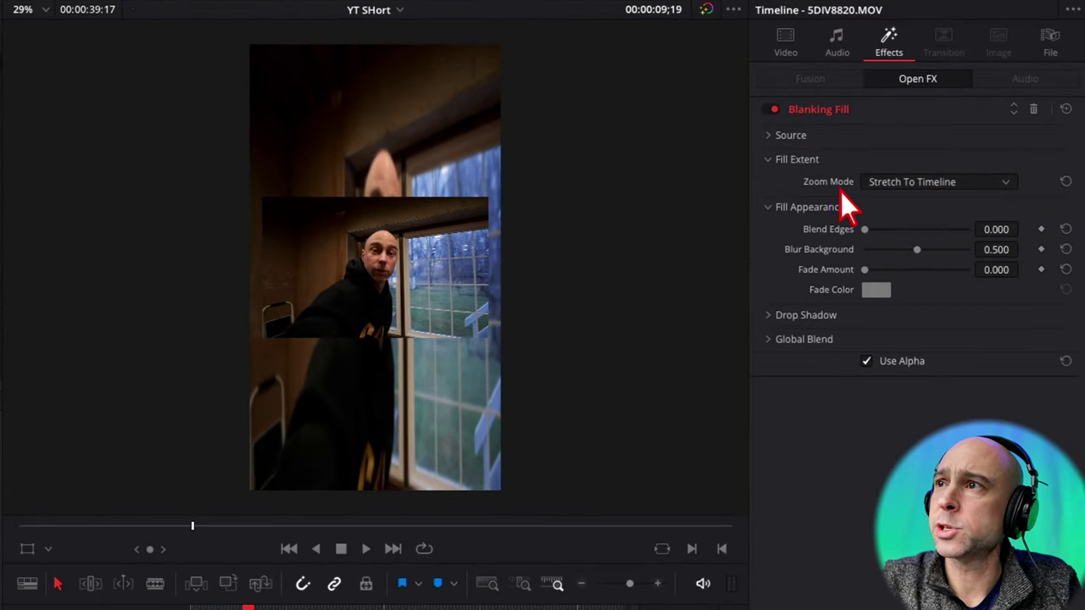
pyautogui.click(787, 167)
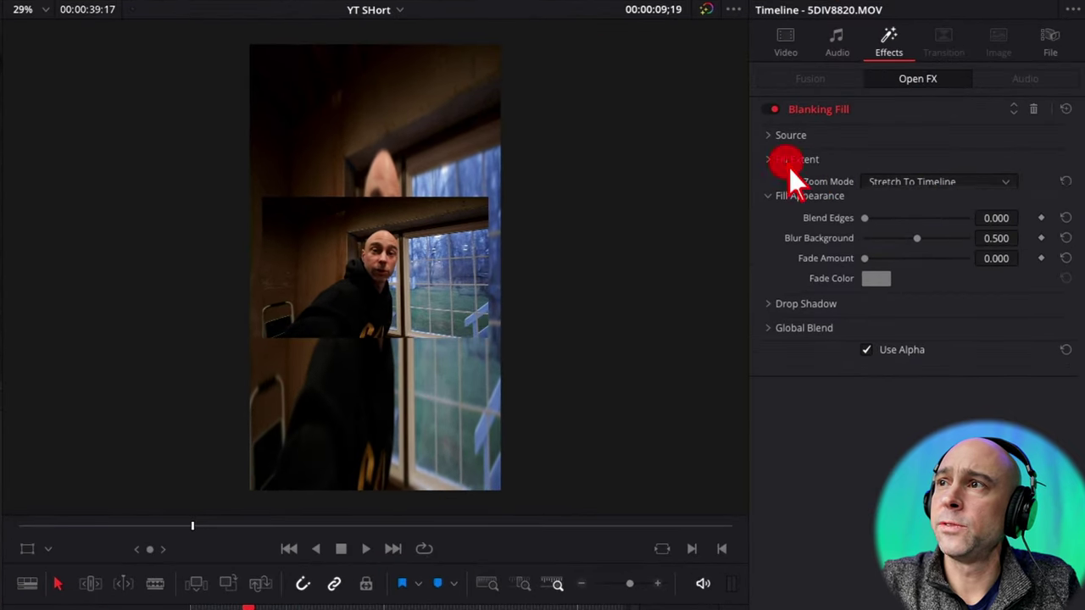
pyautogui.click(788, 166)
pyautogui.click(936, 188)
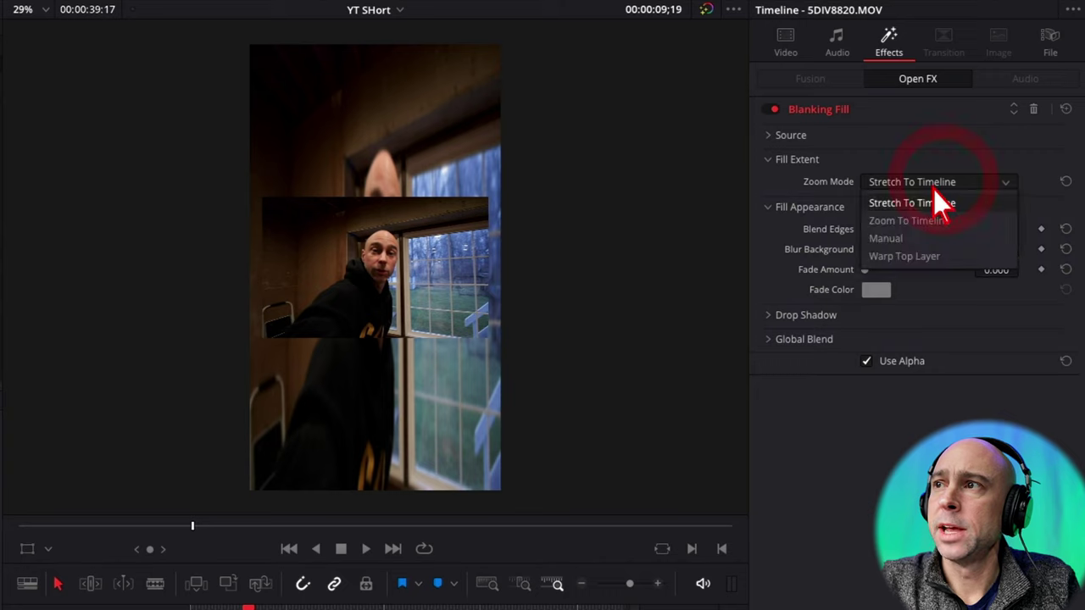
pyautogui.click(925, 222)
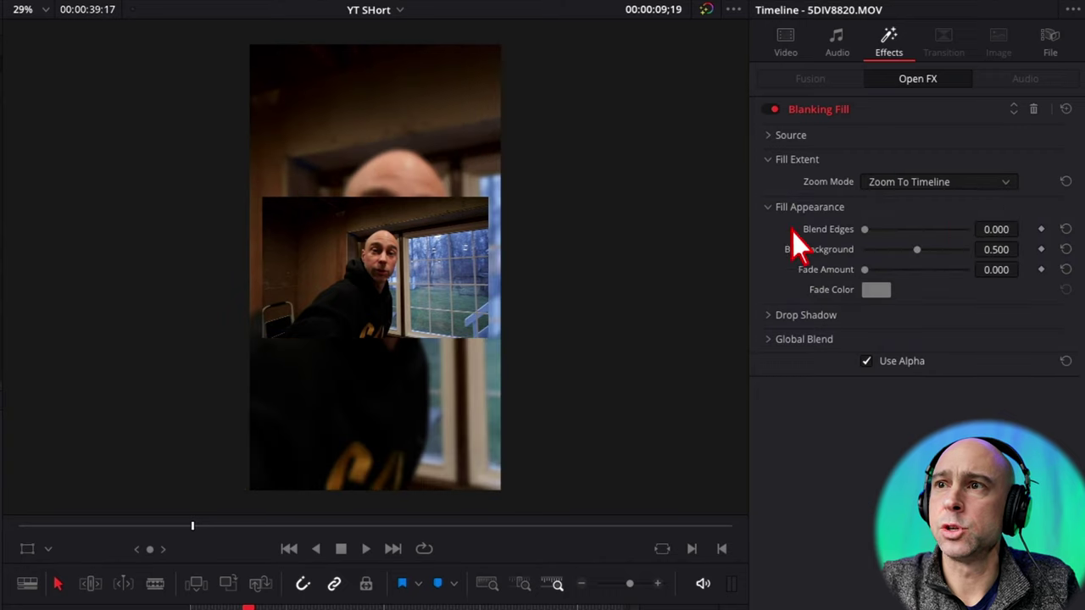
pyautogui.click(788, 136)
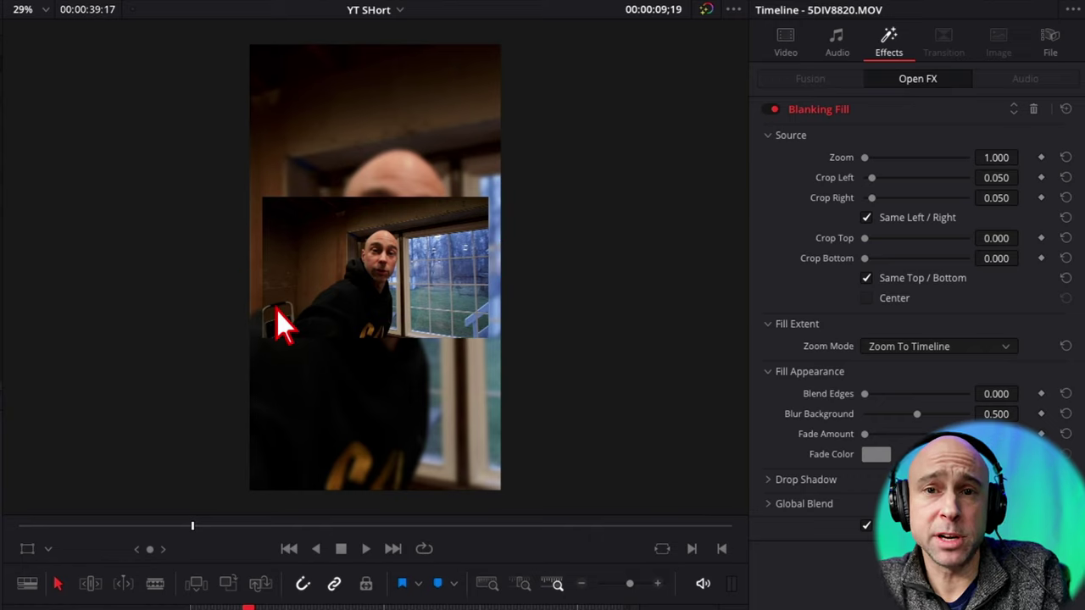
pyautogui.moveTo(871, 201); pyautogui.dragTo(838, 184)
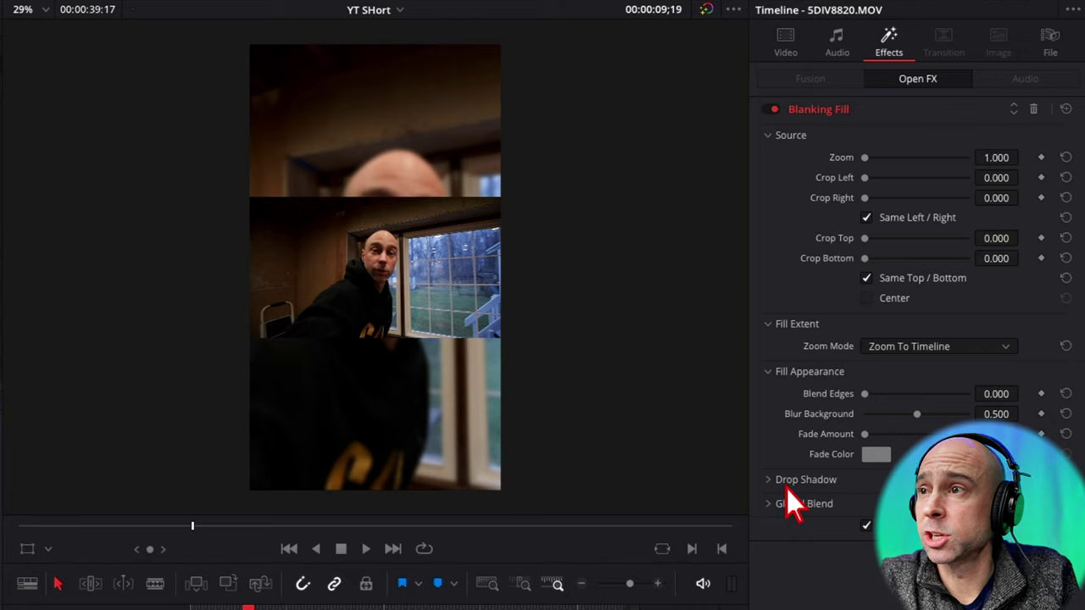
# - Leave Edge Blending at 0.000 and raise Blur Background to 0.620
pyautogui.click(770, 141)
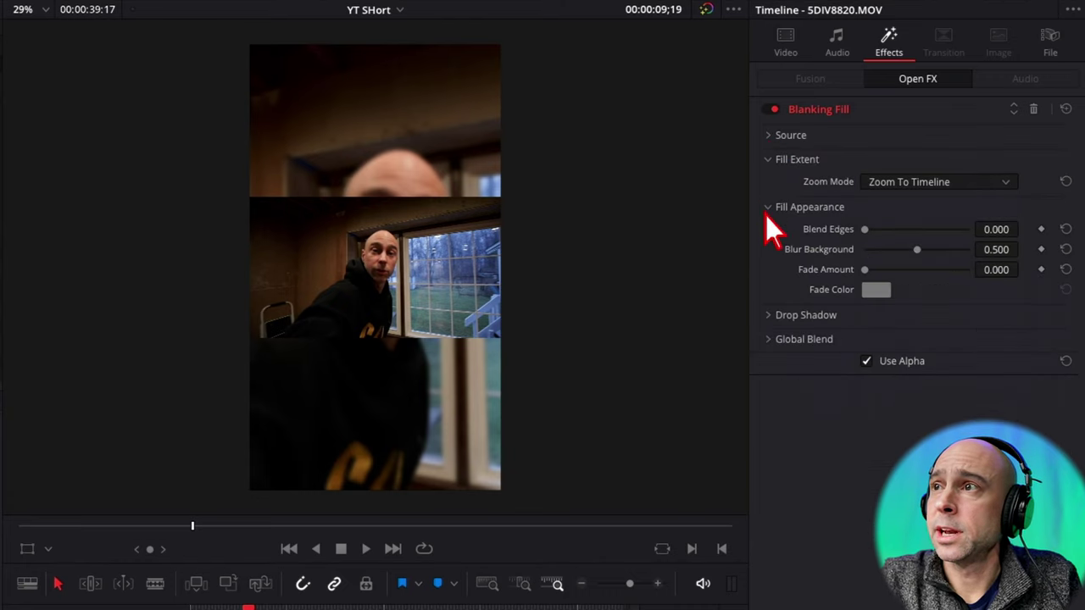
pyautogui.click(789, 216)
pyautogui.click(787, 215)
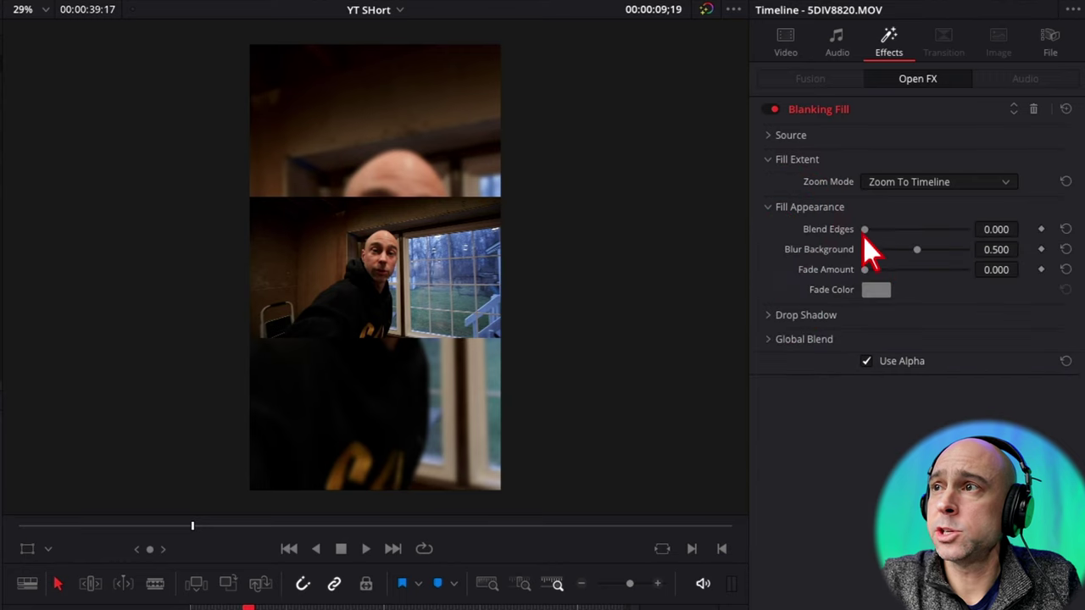
pyautogui.moveTo(921, 244); pyautogui.dragTo(747, 228)
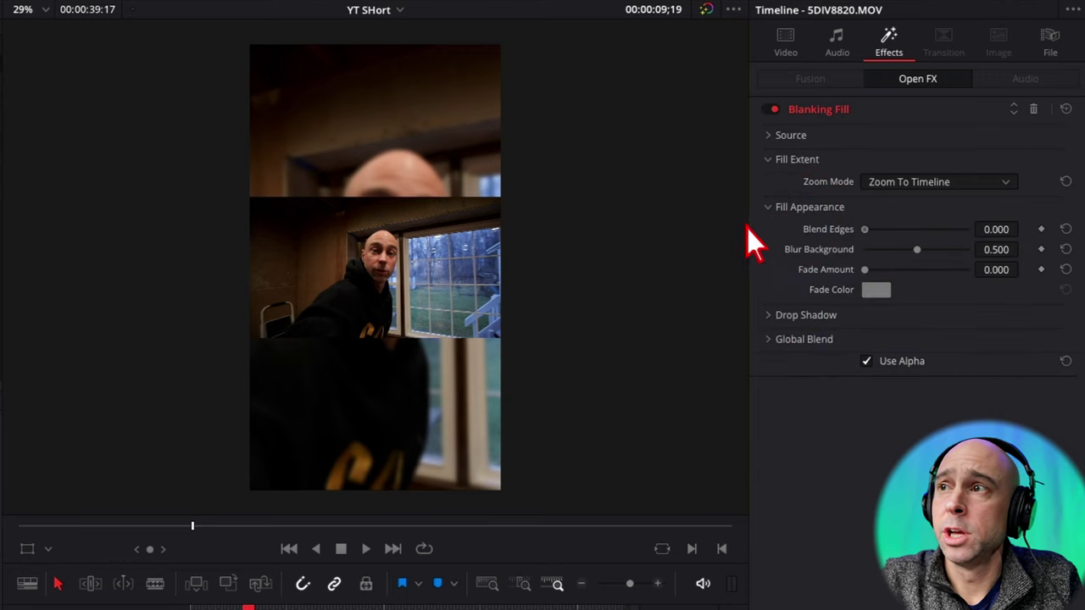
pyautogui.moveTo(918, 251)
pyautogui.mouseDown()
pyautogui.moveTo(887, 255)
pyautogui.moveTo(983, 259)
pyautogui.moveTo(928, 261)
pyautogui.mouseUp()
pyautogui.click(923, 268)
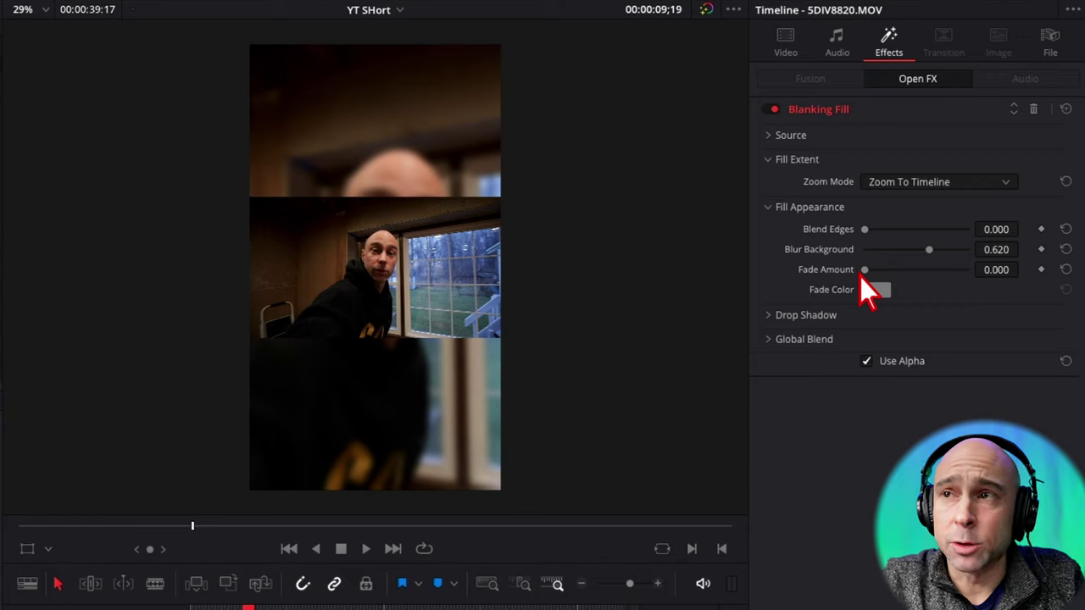
# - Fade the blurred background to black, with Fade Amount set to 0.326
pyautogui.moveTo(869, 271); pyautogui.dragTo(908, 288)
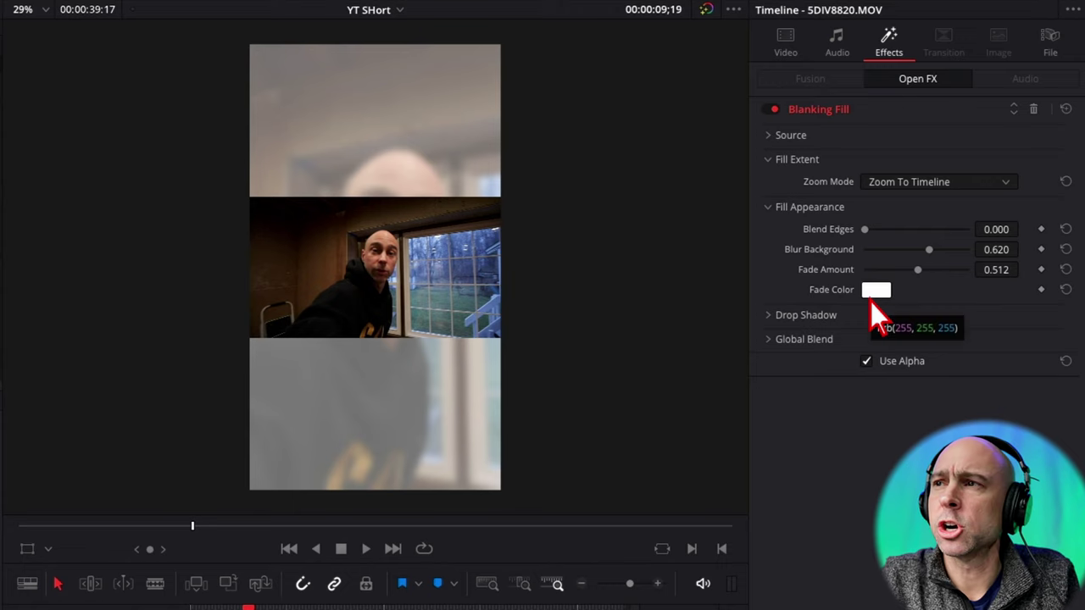
pyautogui.click(875, 293)
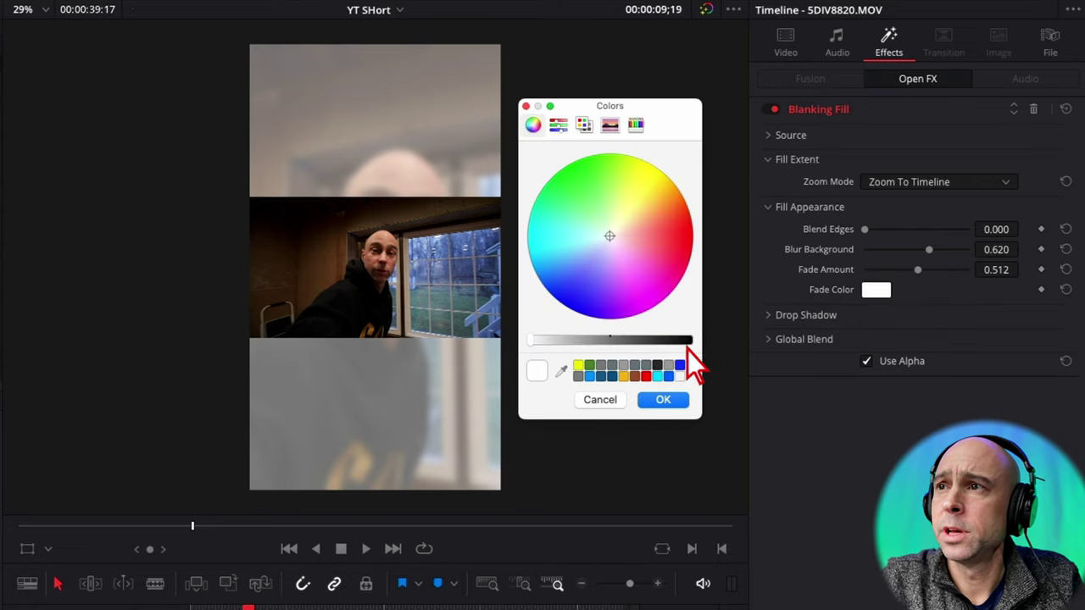
pyautogui.click(687, 343)
pyautogui.click(663, 399)
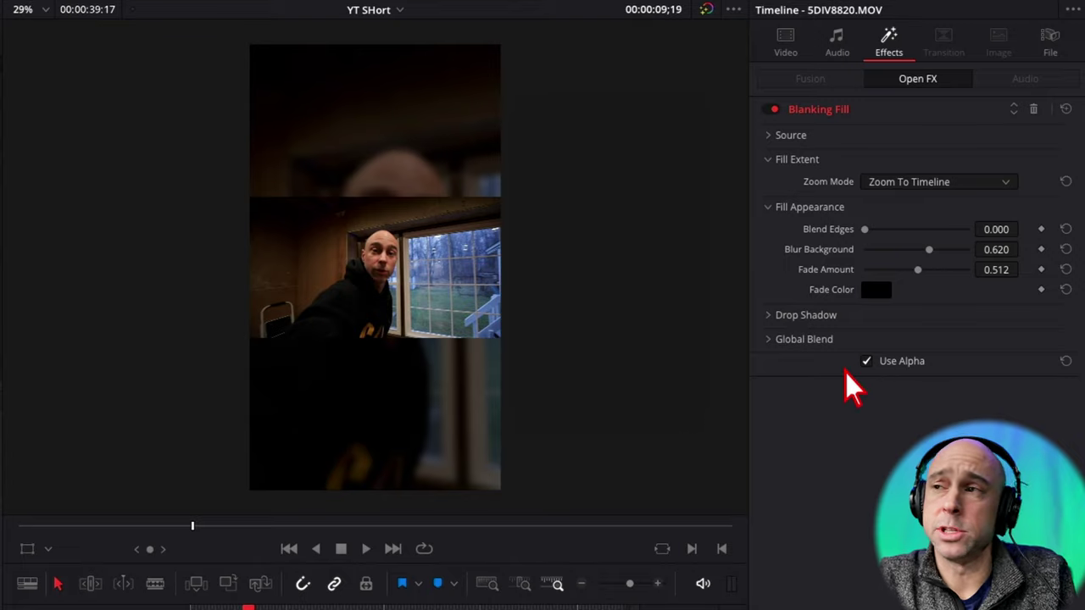
pyautogui.moveTo(918, 269); pyautogui.dragTo(907, 301)
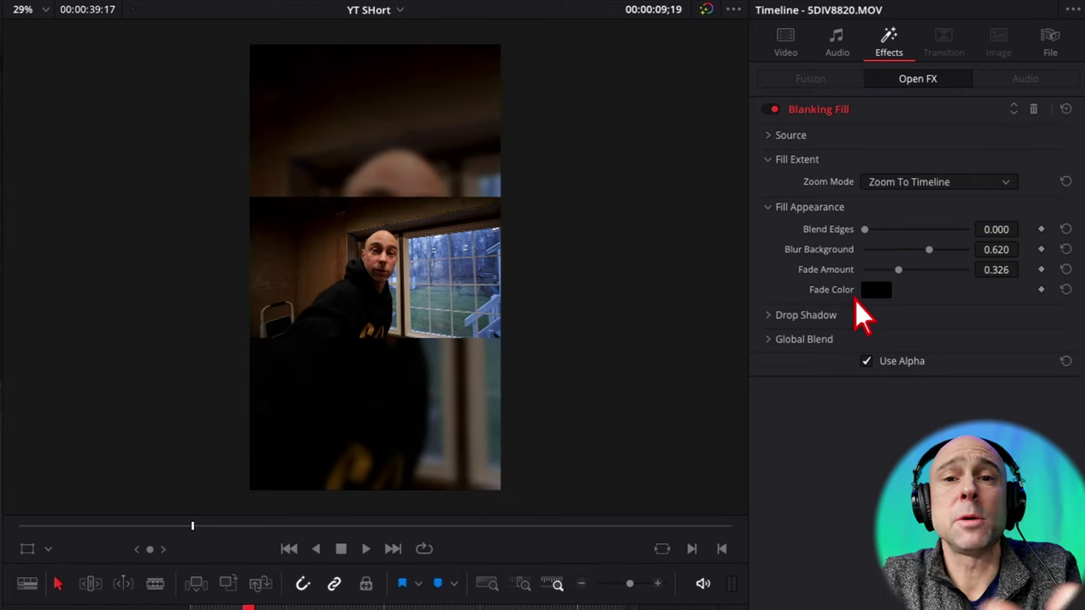
pyautogui.click(773, 322)
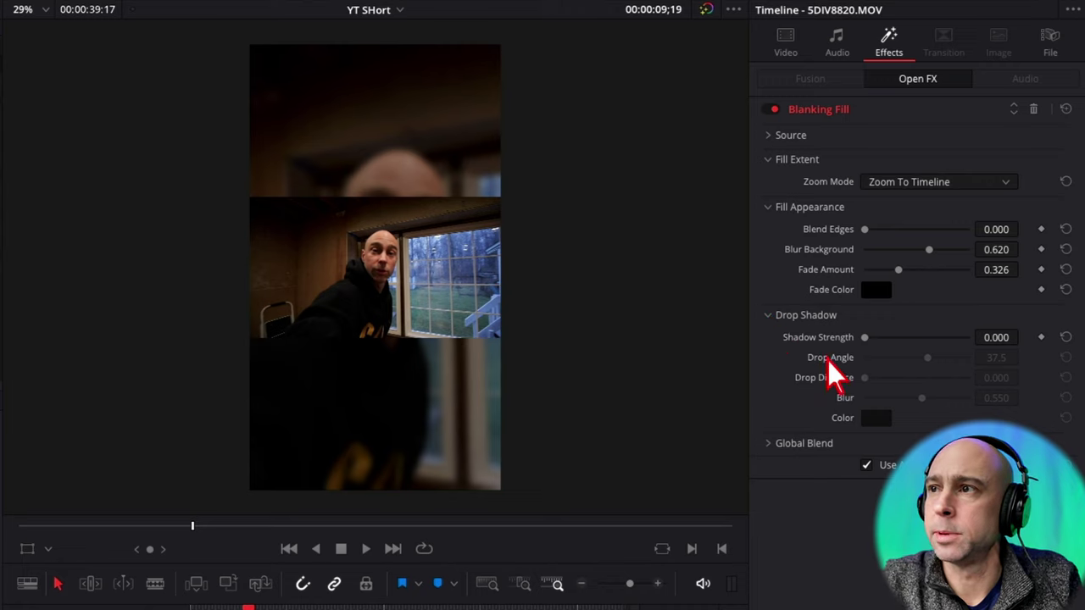
# - Set drop shadow strength to 1.000 with extra blur, then close the Inspector
pyautogui.moveTo(865, 337); pyautogui.dragTo(967, 337)
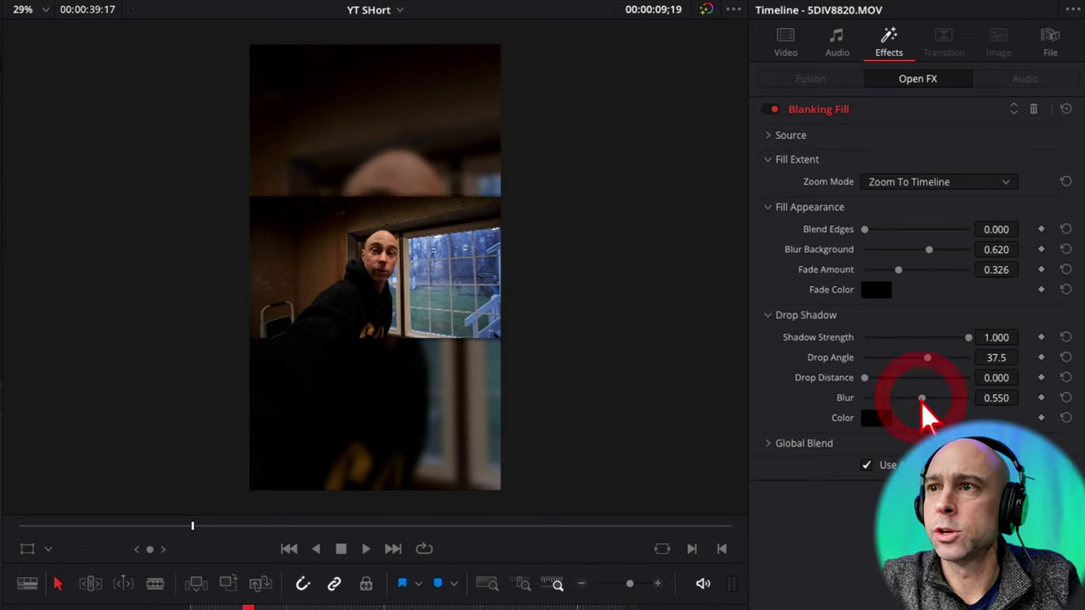
pyautogui.moveTo(922, 399); pyautogui.dragTo(954, 401)
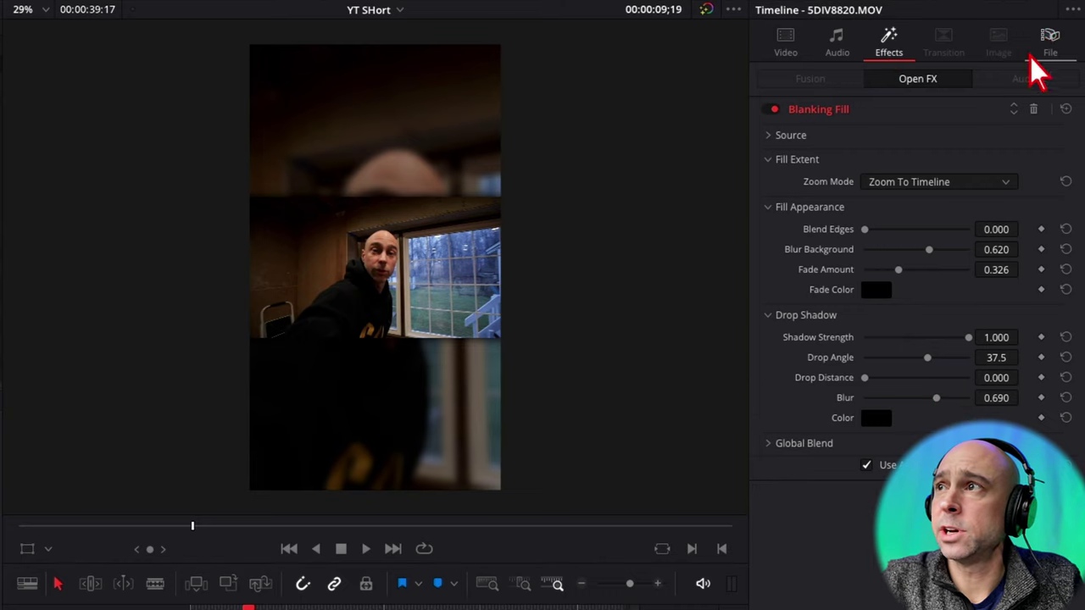
pyautogui.click(1025, 12)
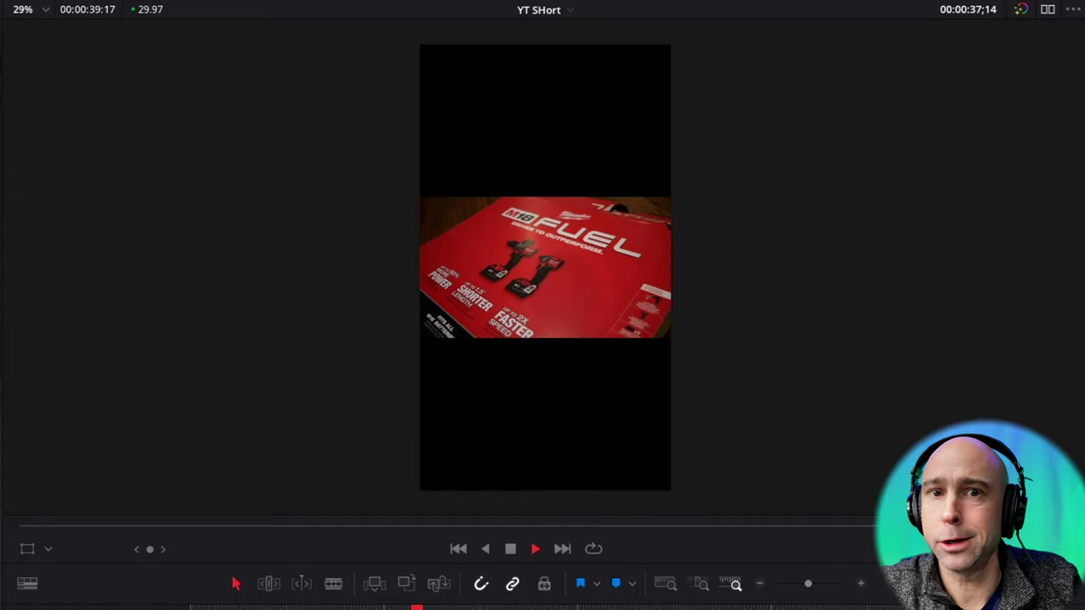
pyautogui.press('space')
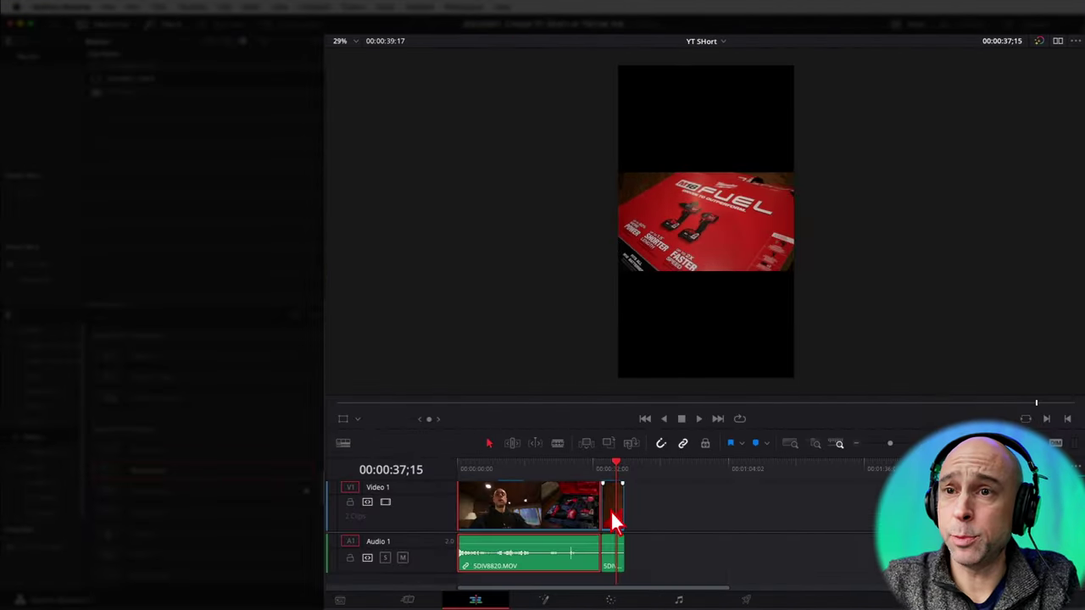
# - Zoom the second clip, SDIV8821.MOV, to 3.390 and play it back
pyautogui.click(608, 510)
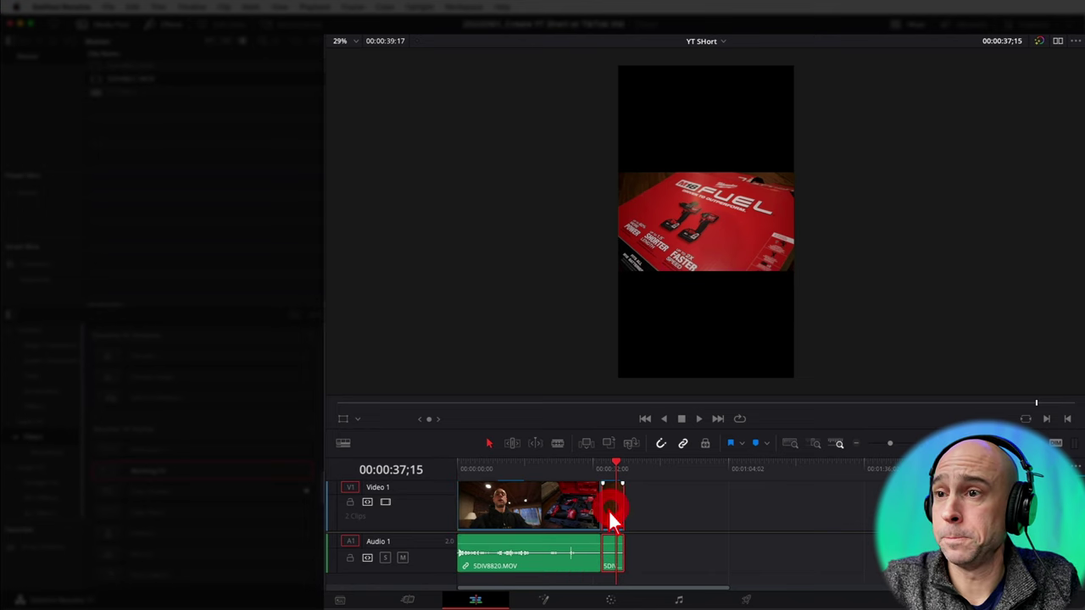
pyautogui.click(1031, 30)
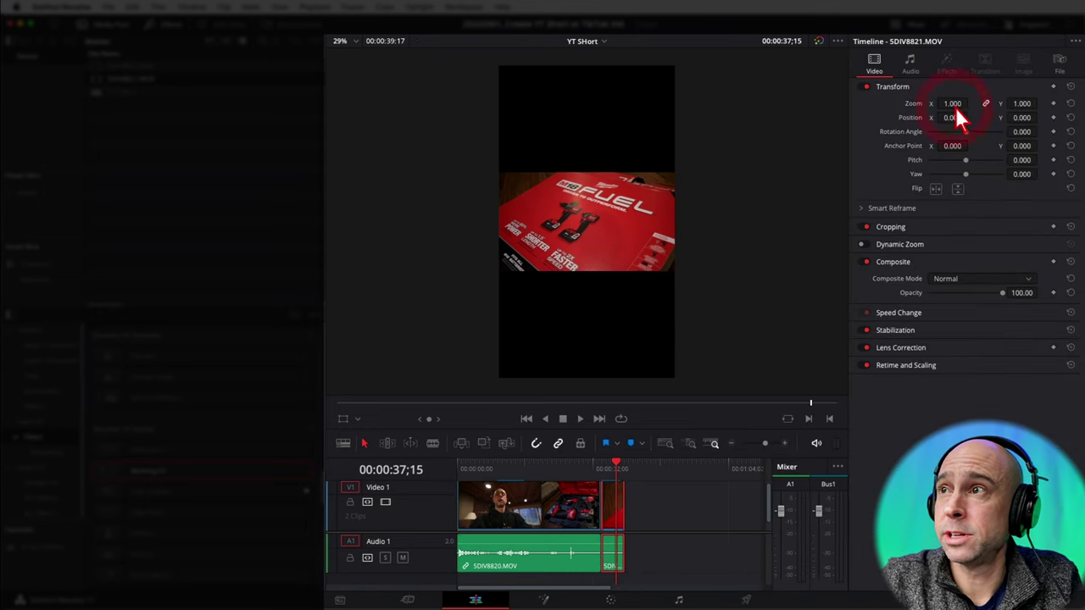
pyautogui.moveTo(955, 110); pyautogui.dragTo(1081, 116)
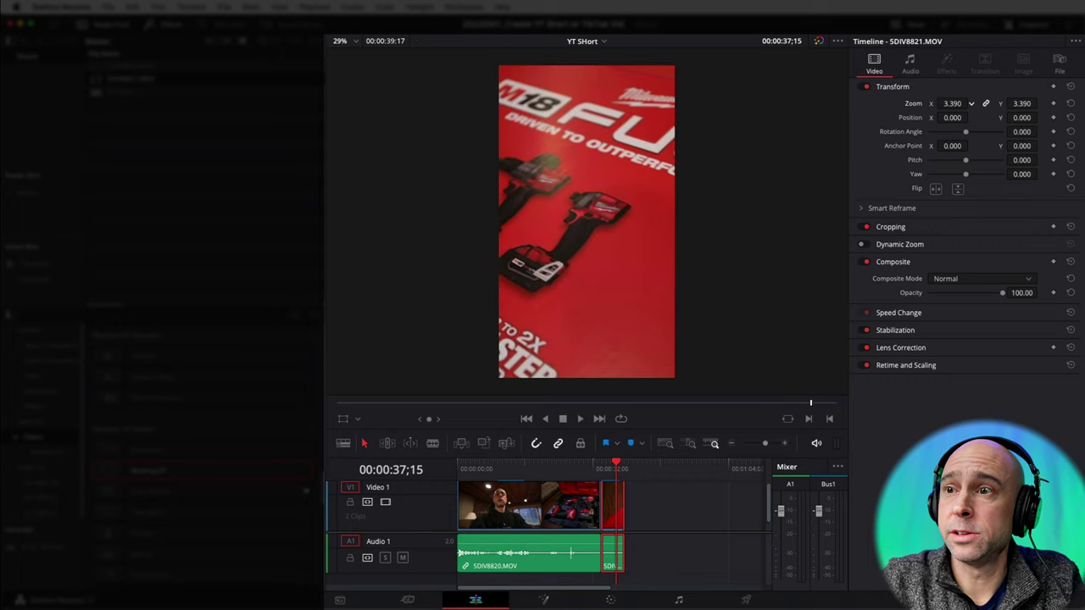
pyautogui.click(600, 475)
pyautogui.press('space')
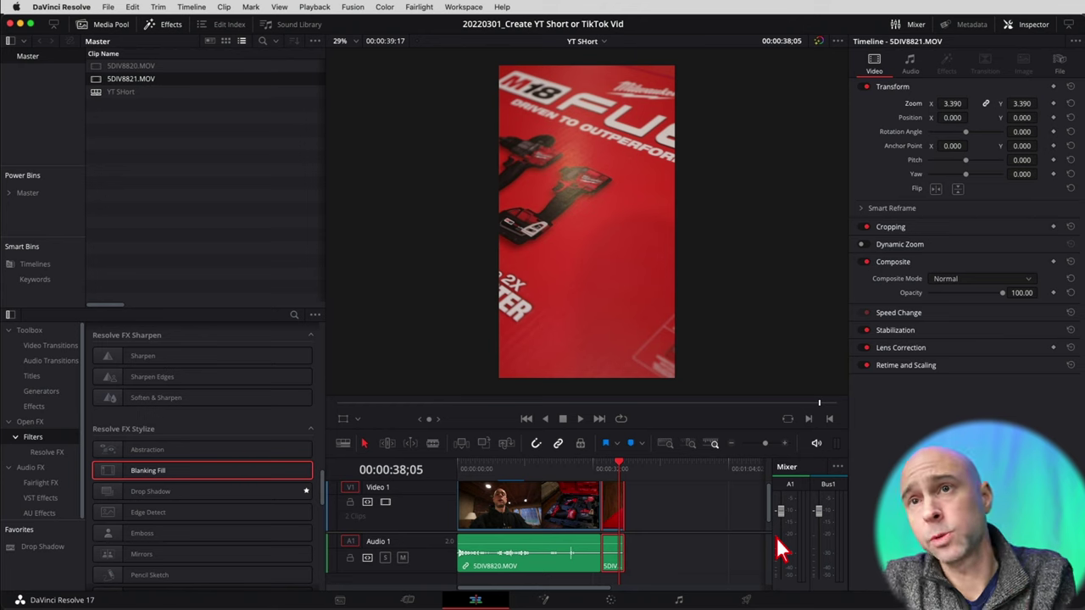
pyautogui.rightClick(133, 144)
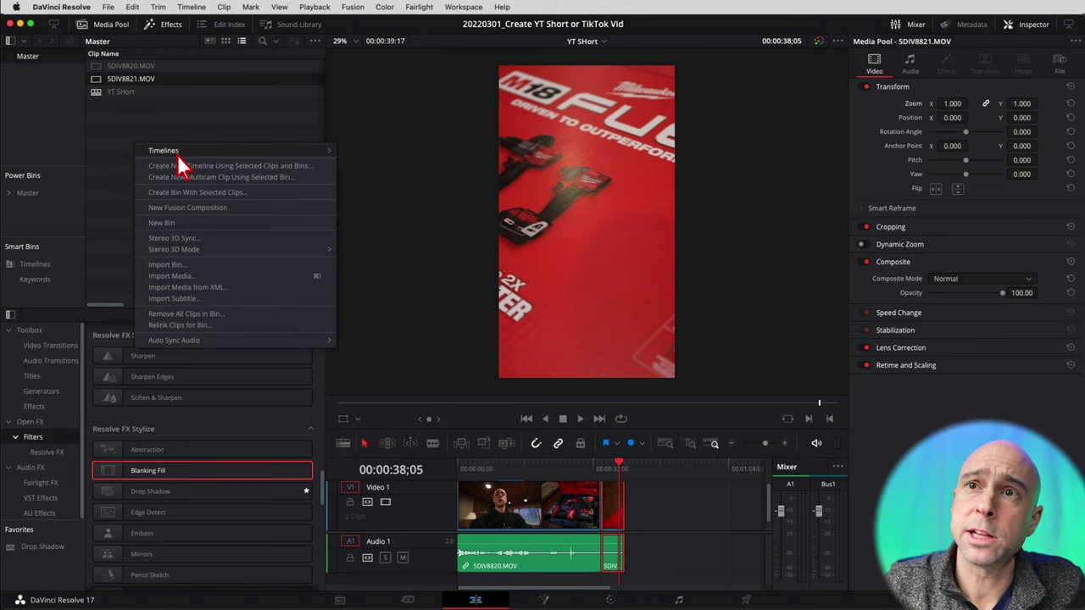
# - Create a custom 1080 x 1080 timeline named YT SHort 1080 SQ
pyautogui.moveTo(177, 155)
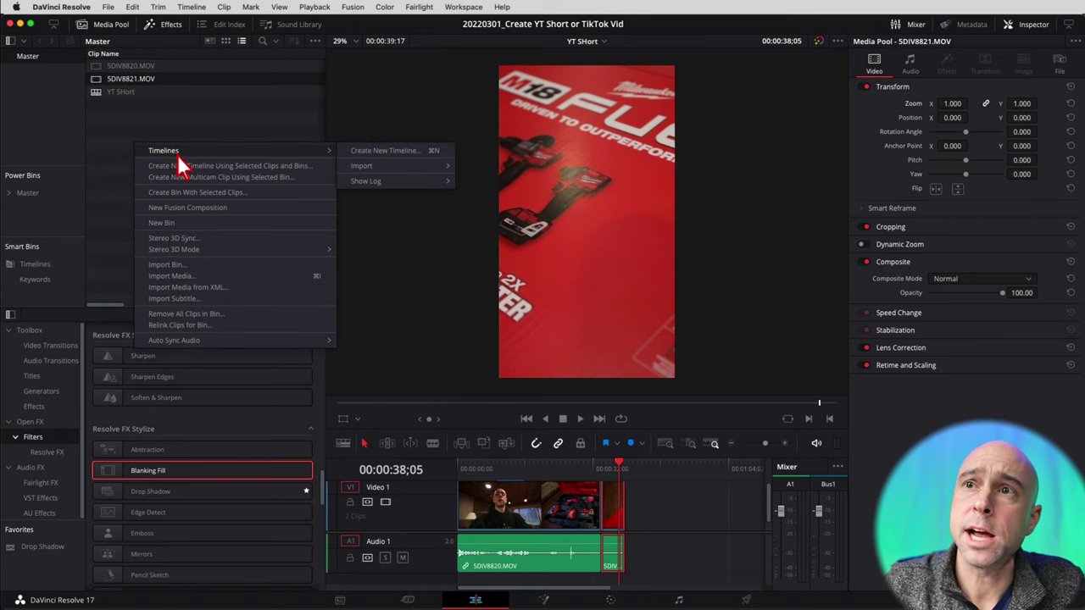
pyautogui.click(373, 151)
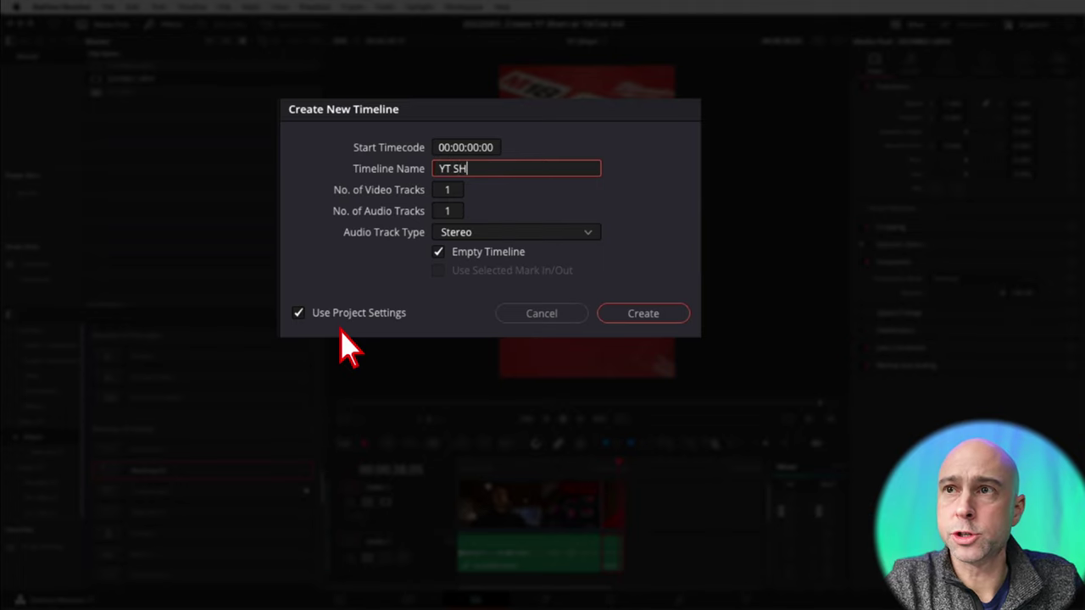
pyautogui.click(298, 313)
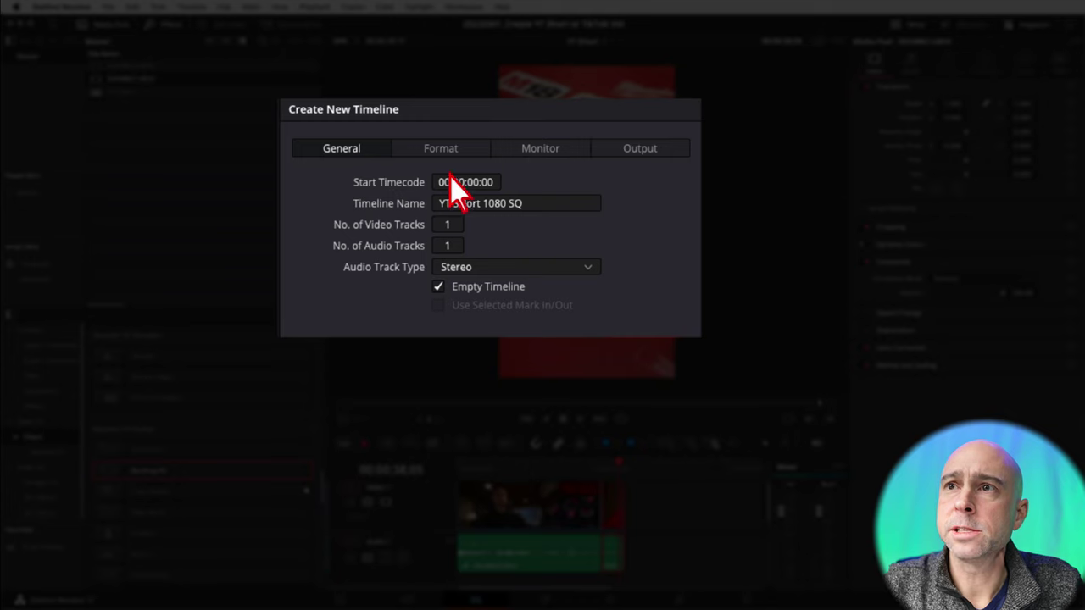
pyautogui.click(440, 142)
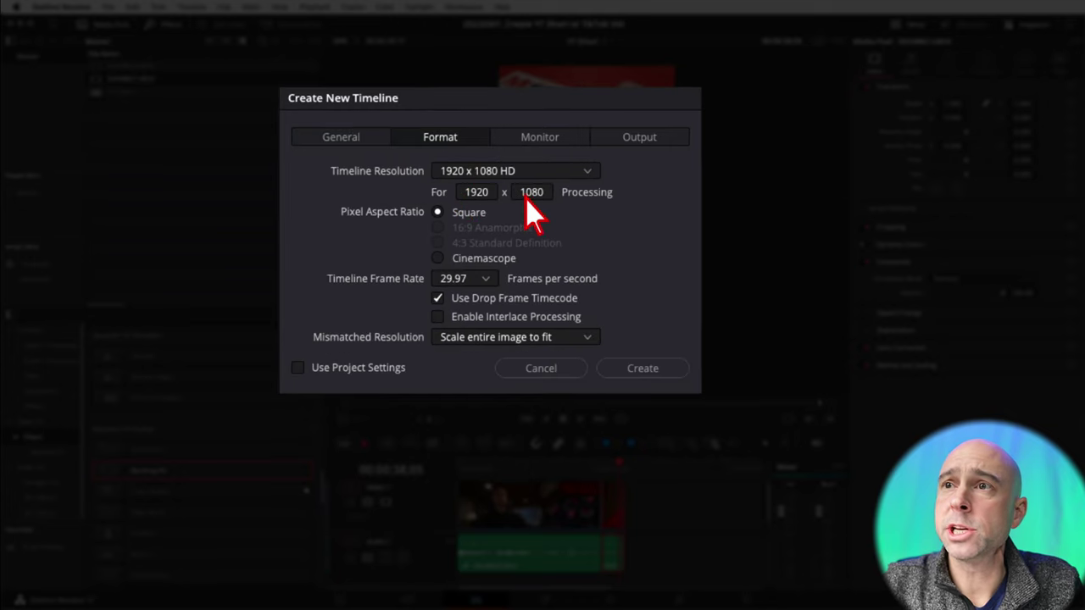
pyautogui.click(461, 197)
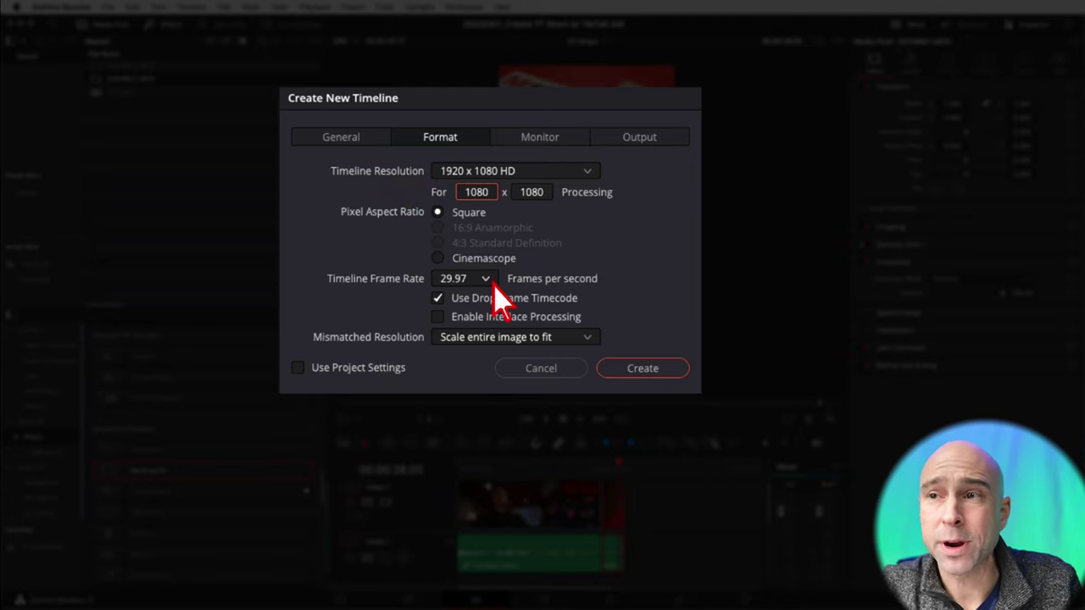
pyautogui.click(637, 366)
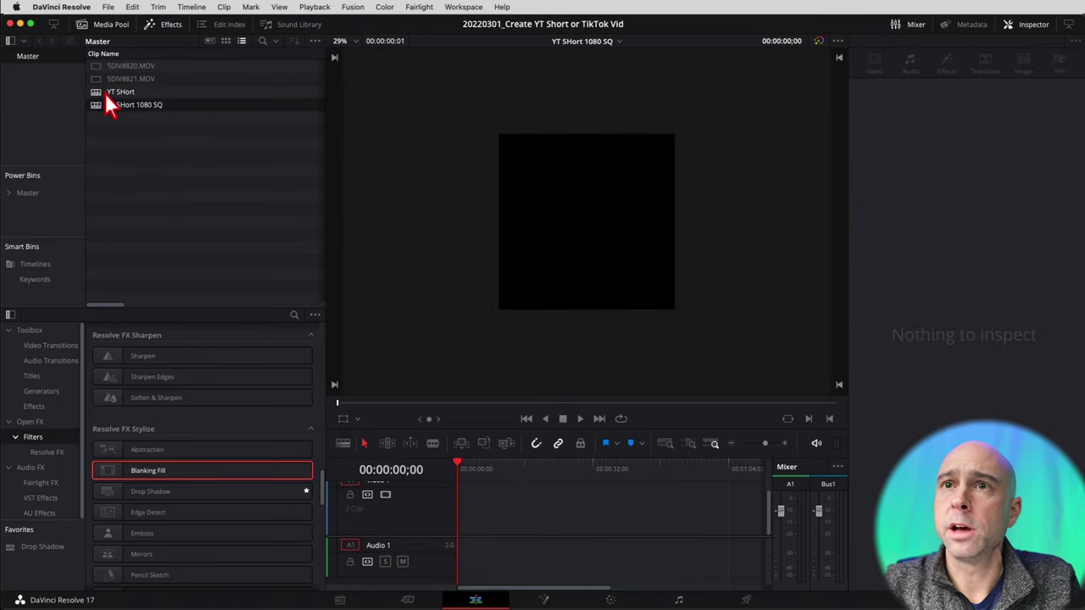
# - Add 5DIV8821.MOV to the square timeline, zoom it to 1.850, and play it
pyautogui.moveTo(102, 91); pyautogui.dragTo(456, 521)
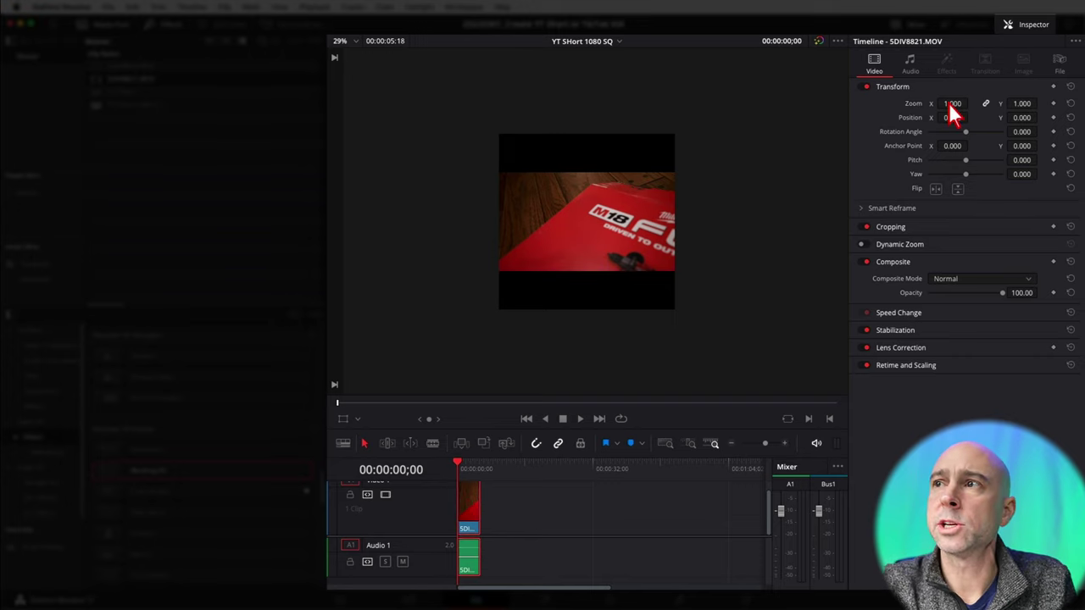
pyautogui.moveTo(951, 109); pyautogui.dragTo(997, 116)
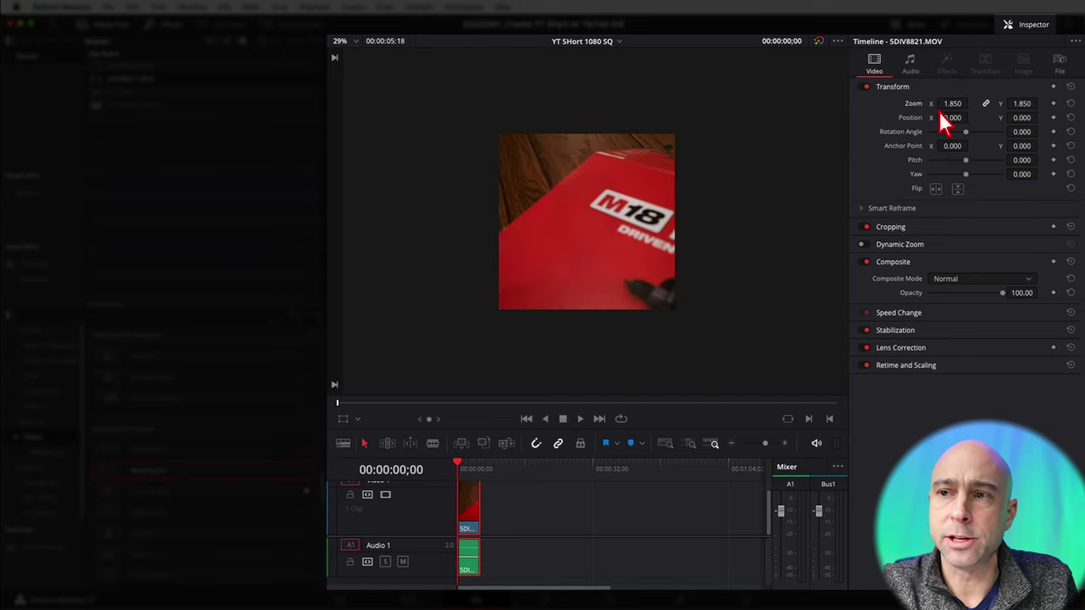
pyautogui.press('space')
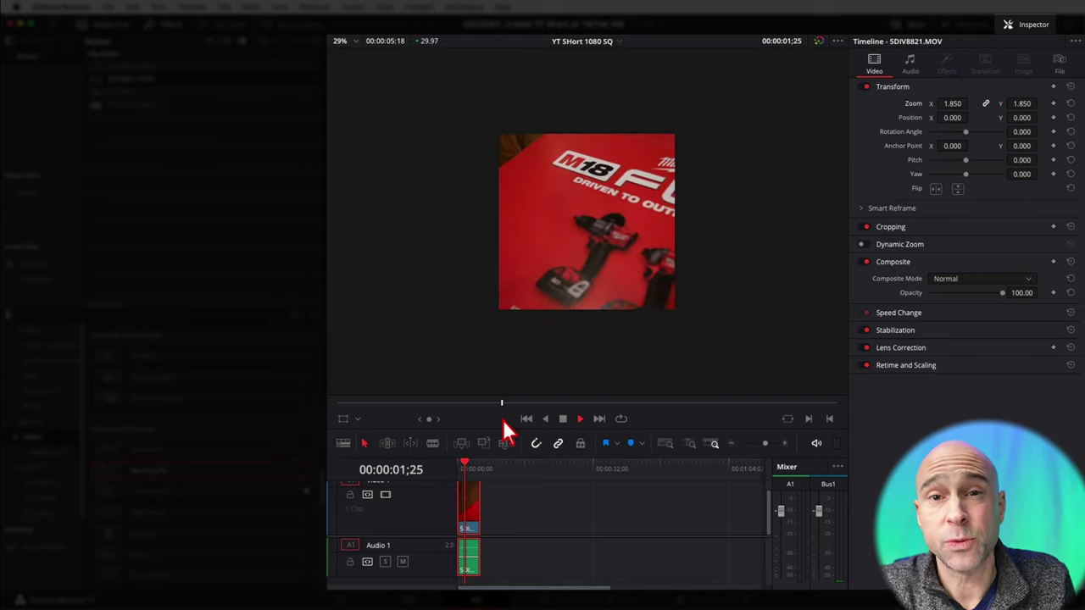